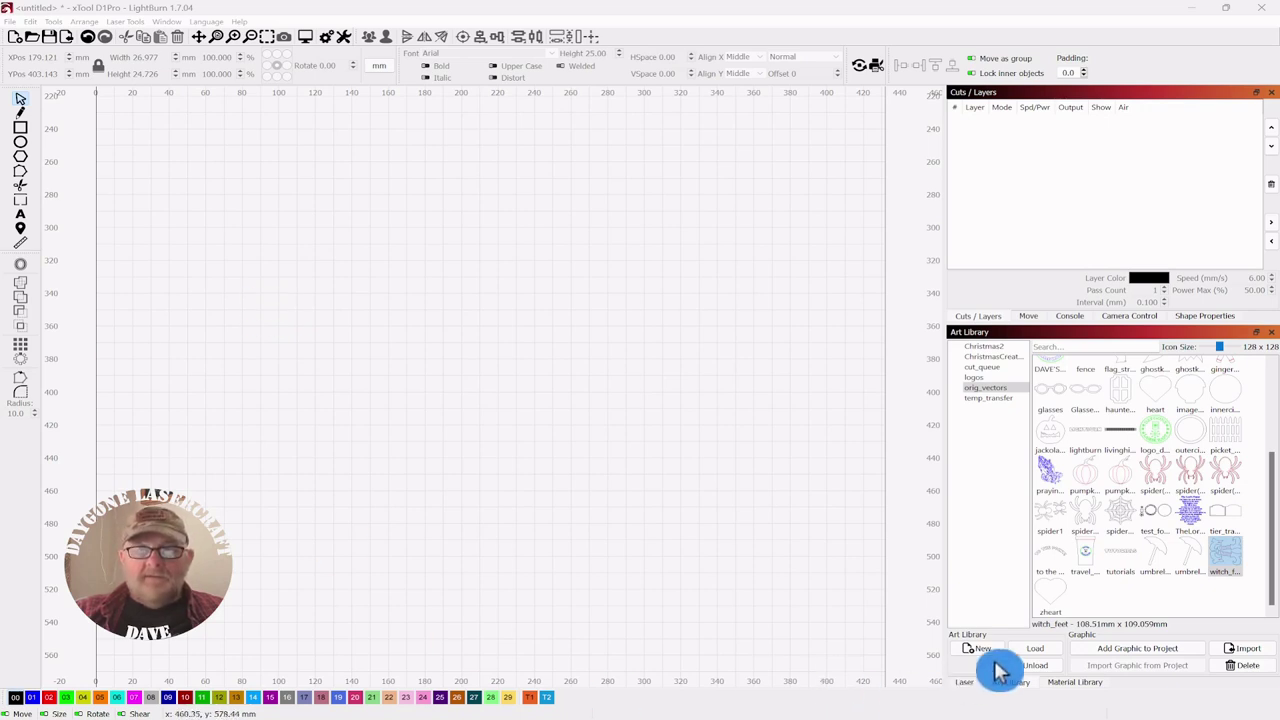
Step: Drag the zheart heart from the Art Library onto the canvas
left_click_drag(1057, 600, 385, 413)
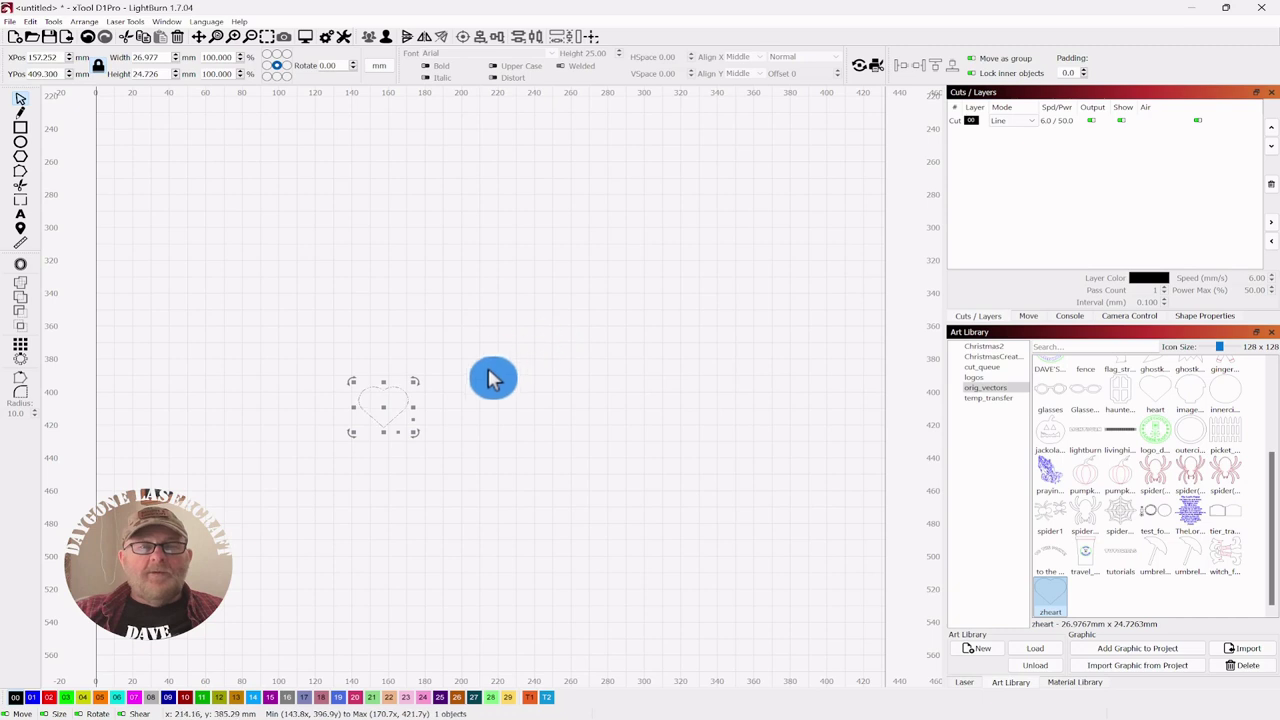
Step: Open Create Grid Array for the heart, move the dialog aside, and keep Padding between edges
left_click(26, 349)
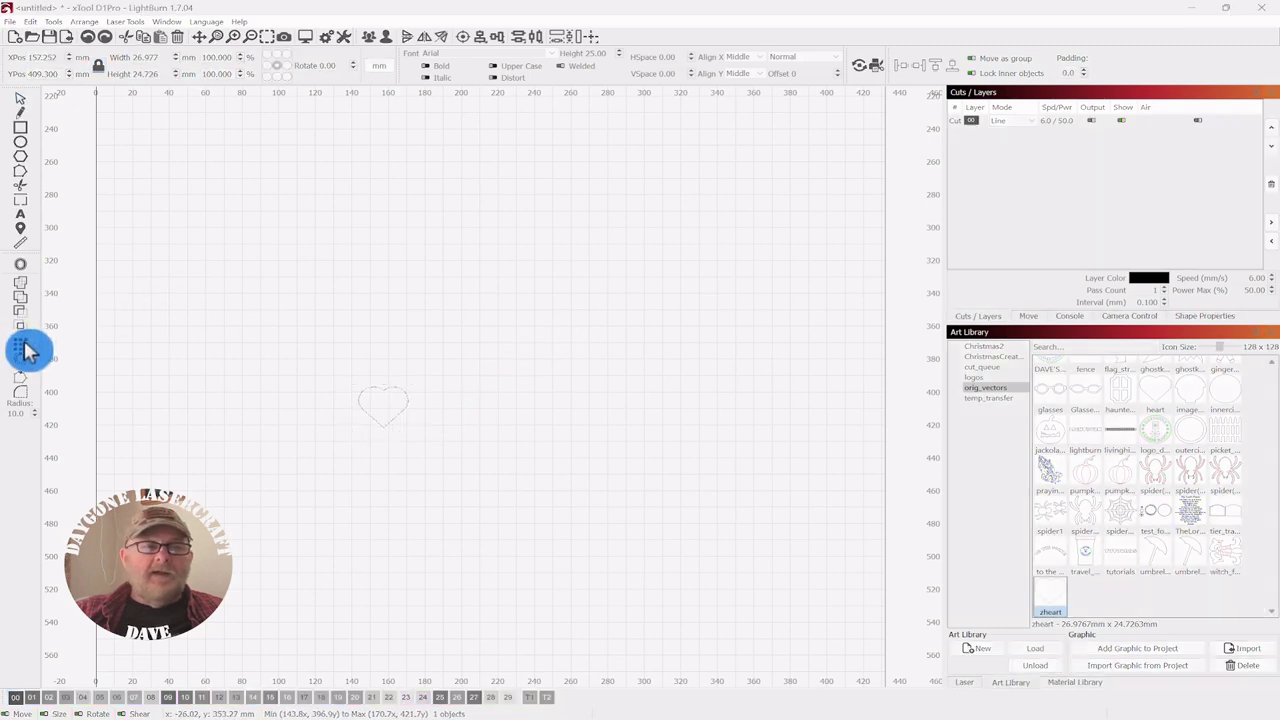
left_click_drag(676, 258, 880, 263)
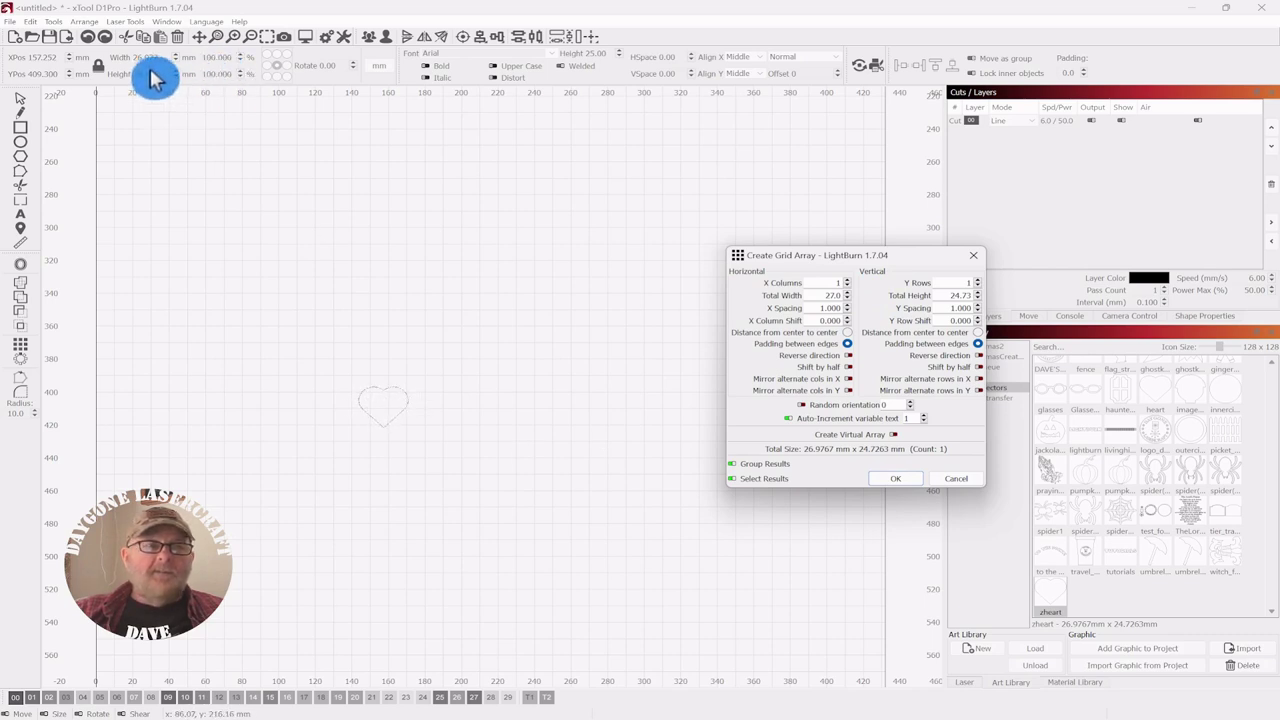
left_click(780, 310)
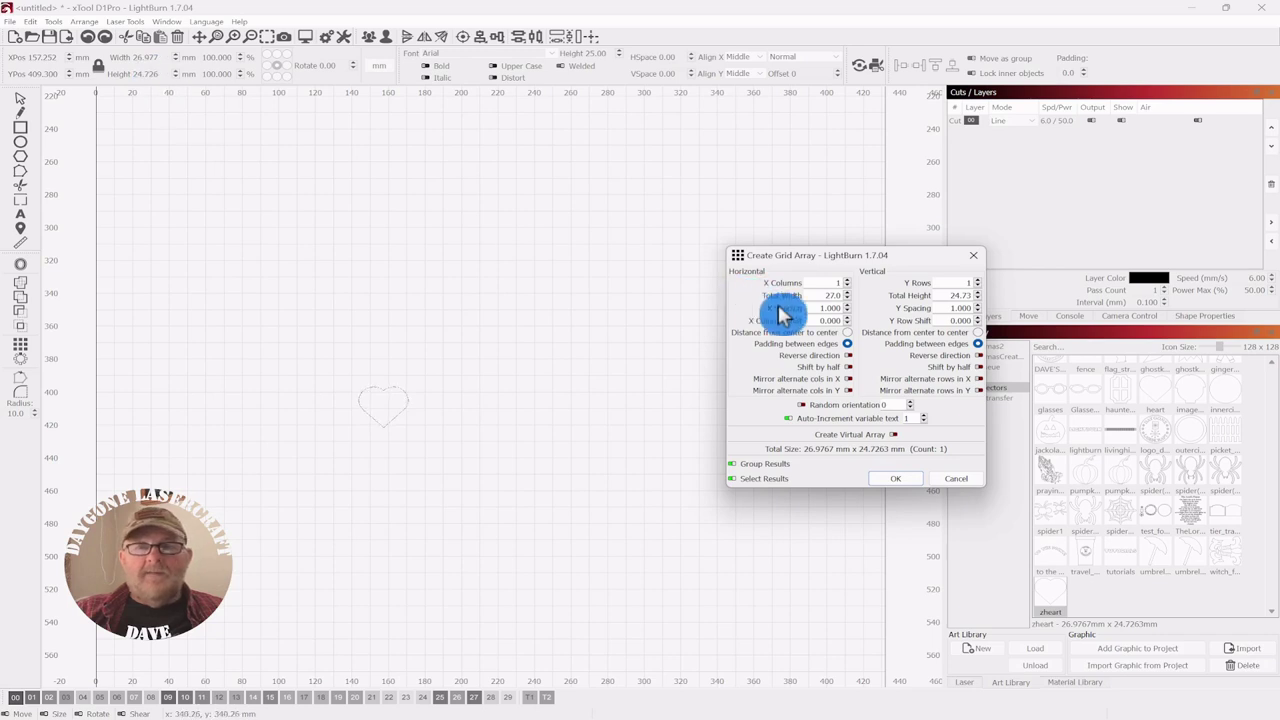
left_click(838, 310)
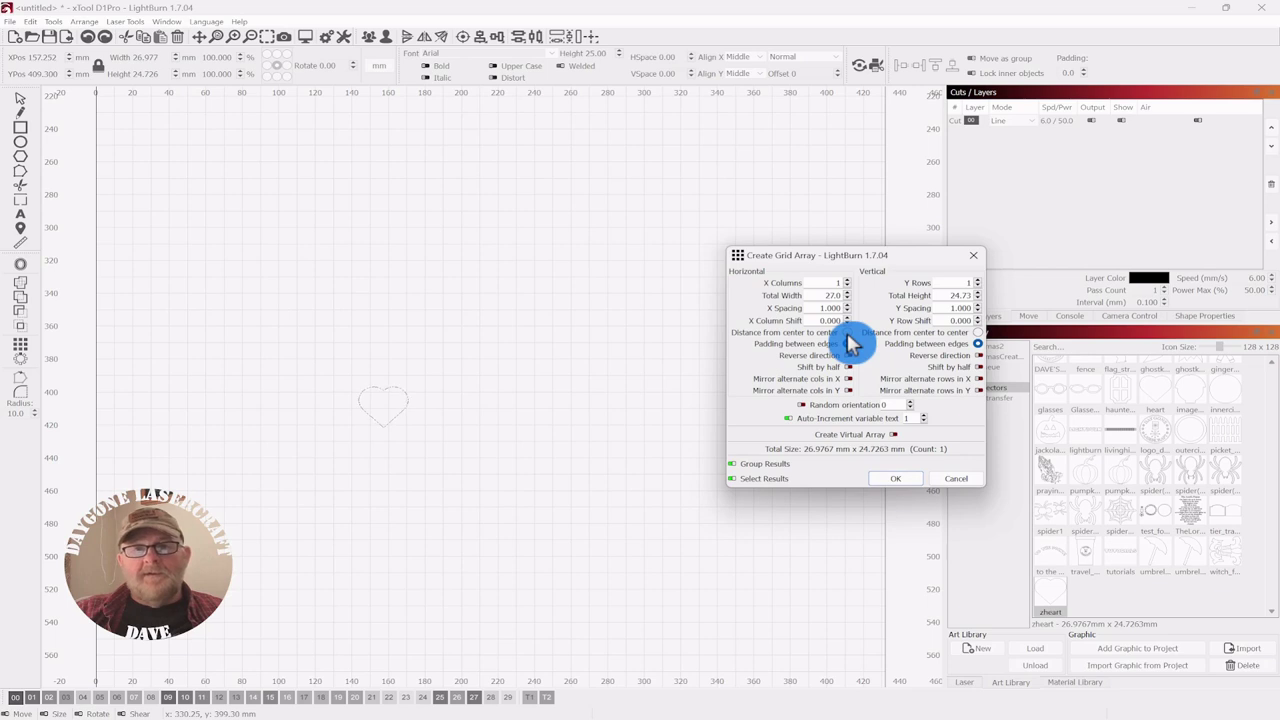
left_click(847, 343)
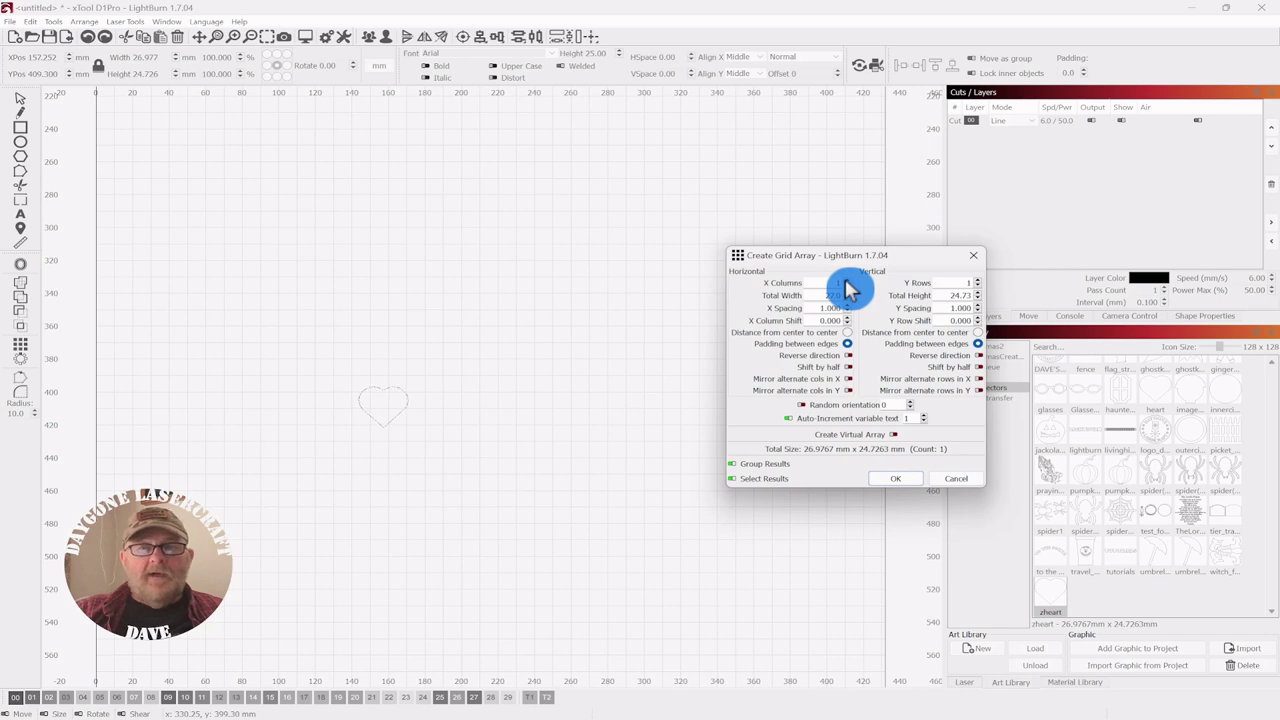
Step: Raise X Columns to 8 hearts and move the grid array dialog further right
scroll(847, 288, "up", 4)
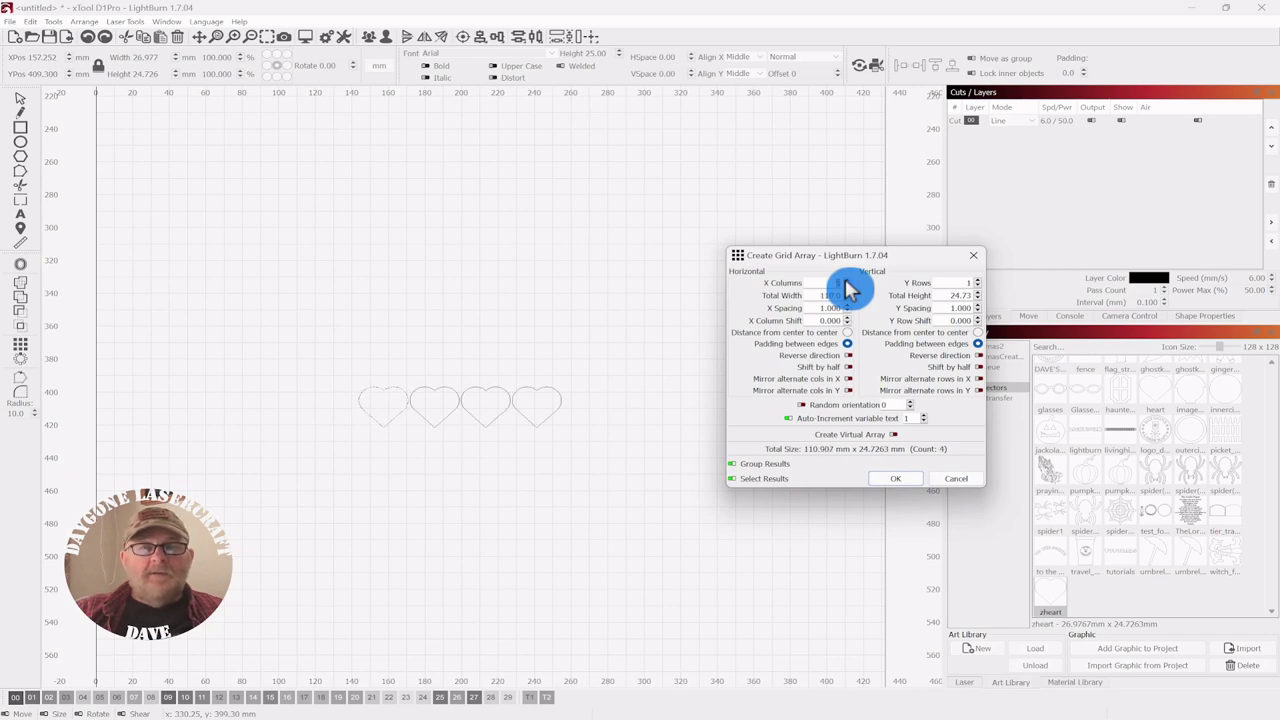
scroll(847, 288, "up", 2)
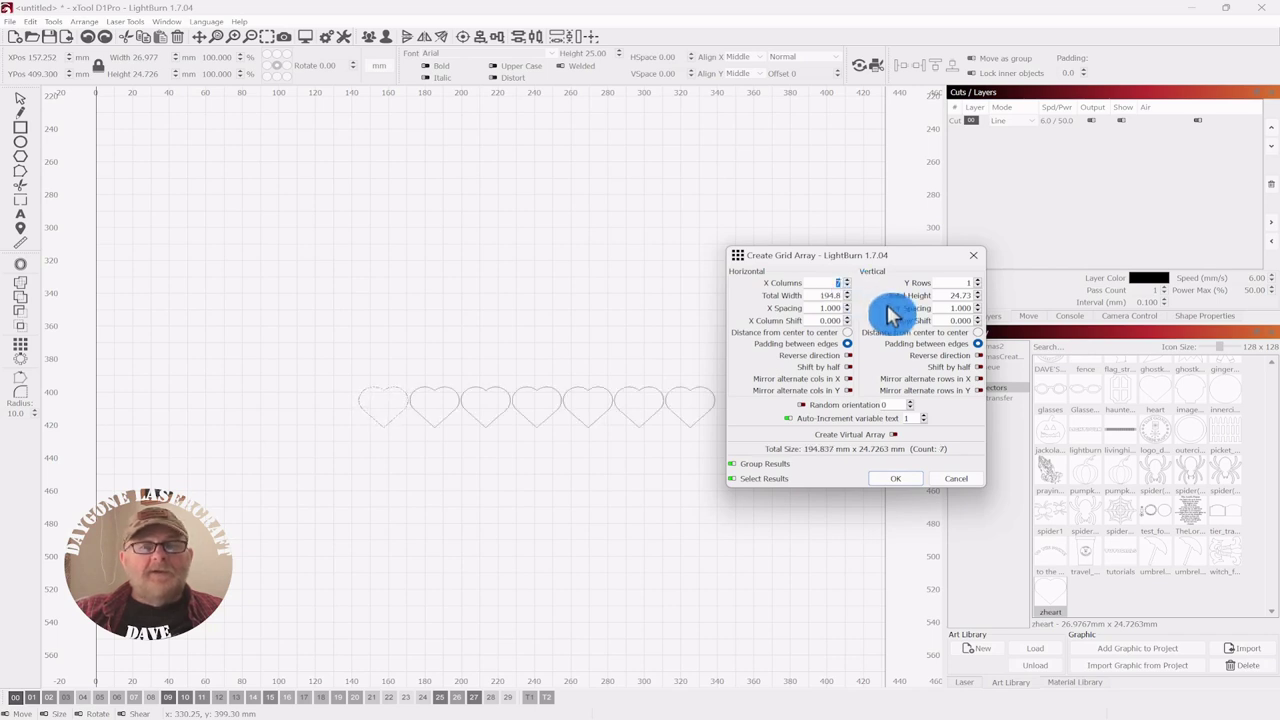
scroll(848, 288, "up", 1)
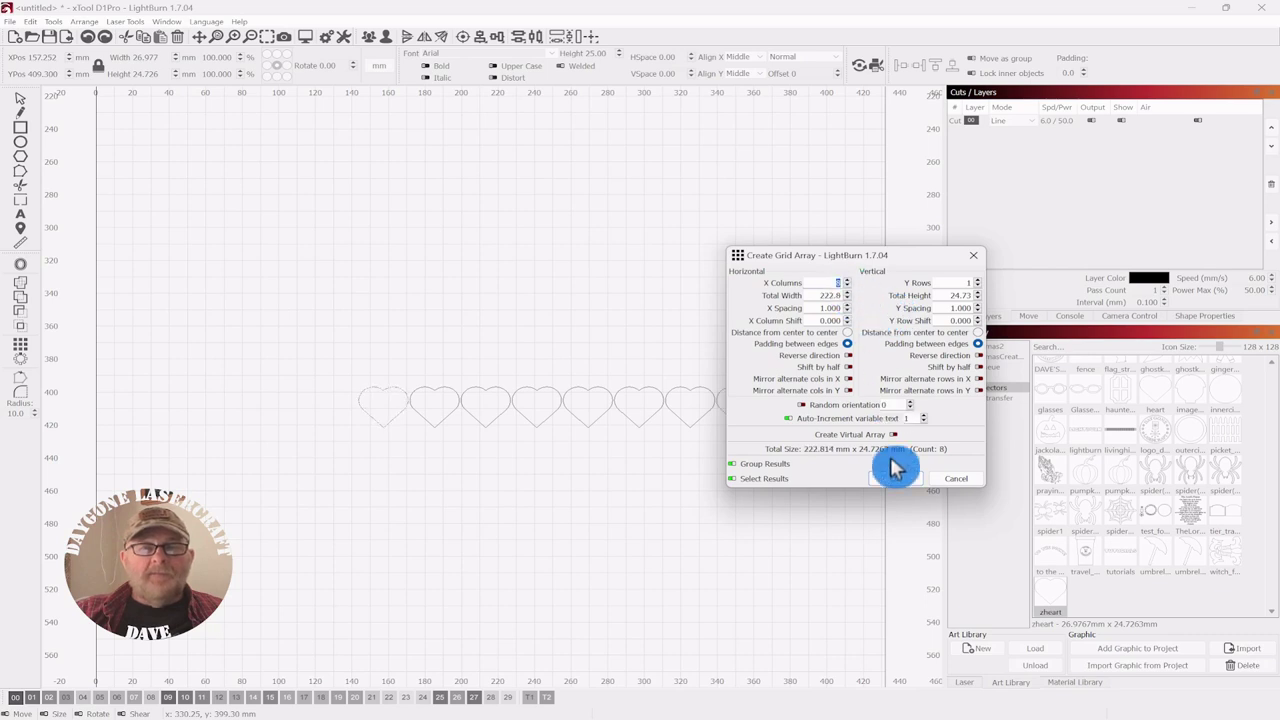
left_click(897, 484)
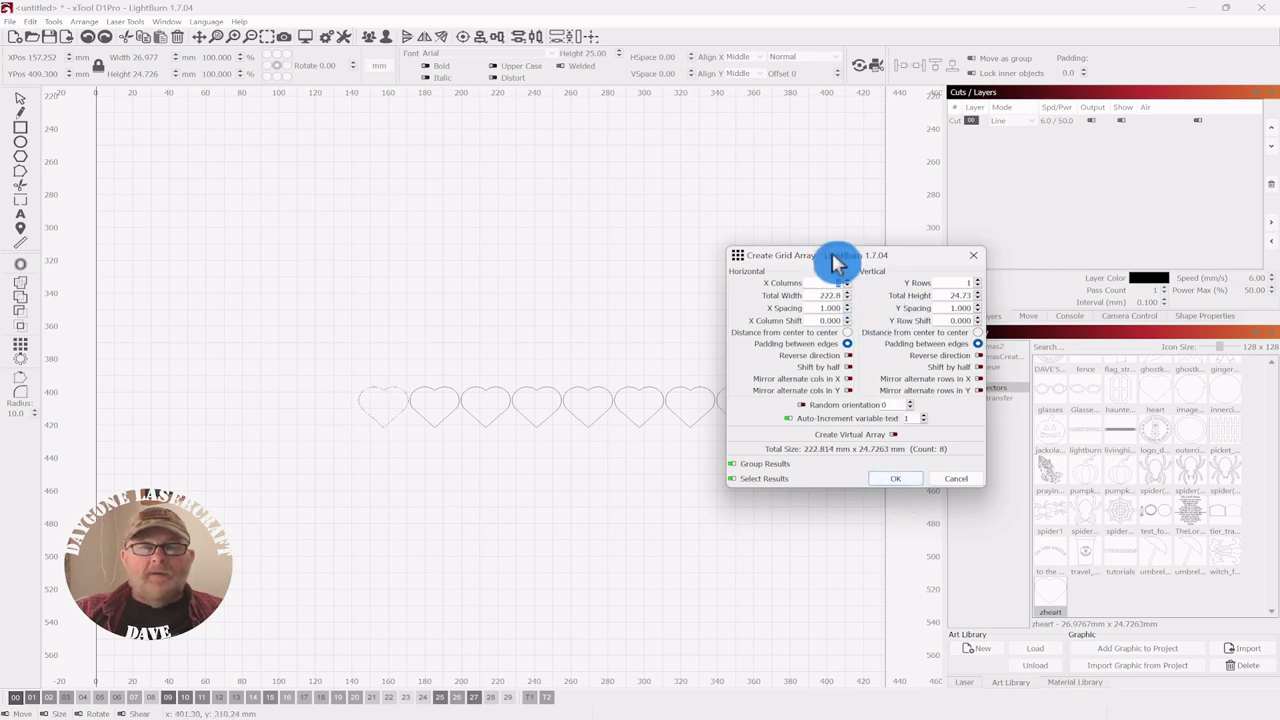
left_click_drag(836, 262, 990, 270)
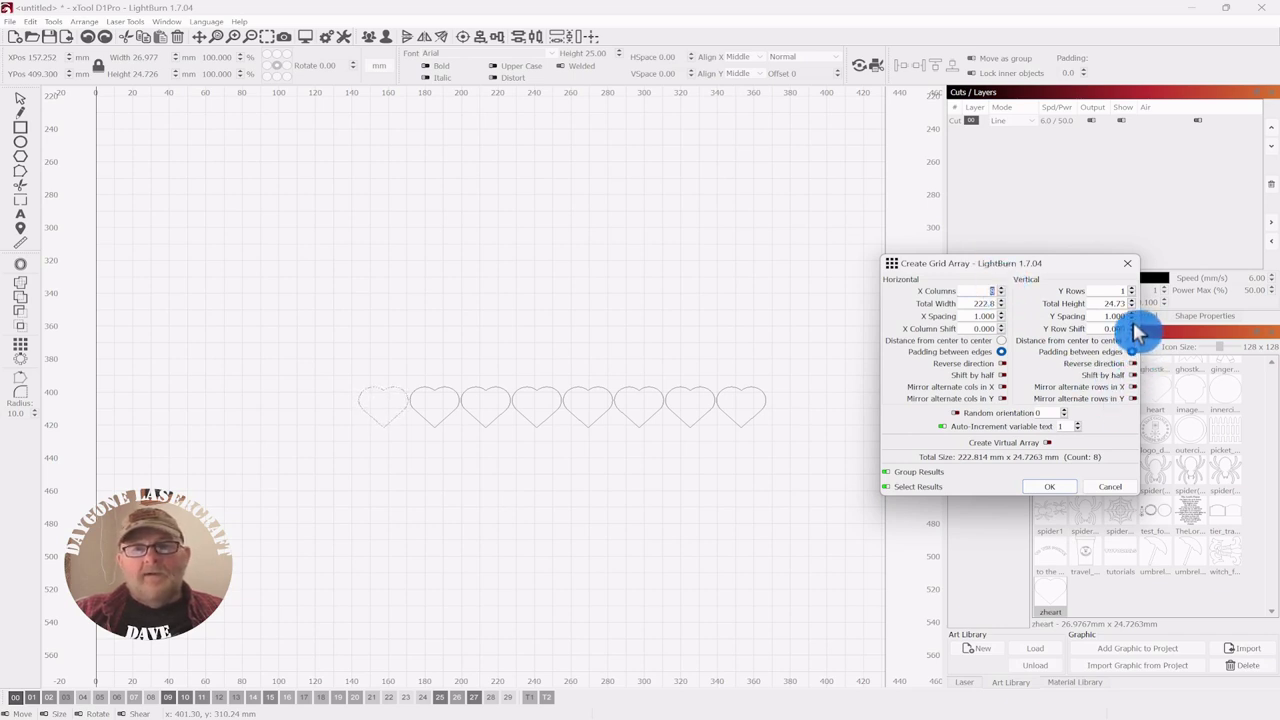
Step: Set Y Spacing to 2.000 and Y Rows to 5, giving 40 hearts
left_click(1094, 329)
left_click(1132, 318)
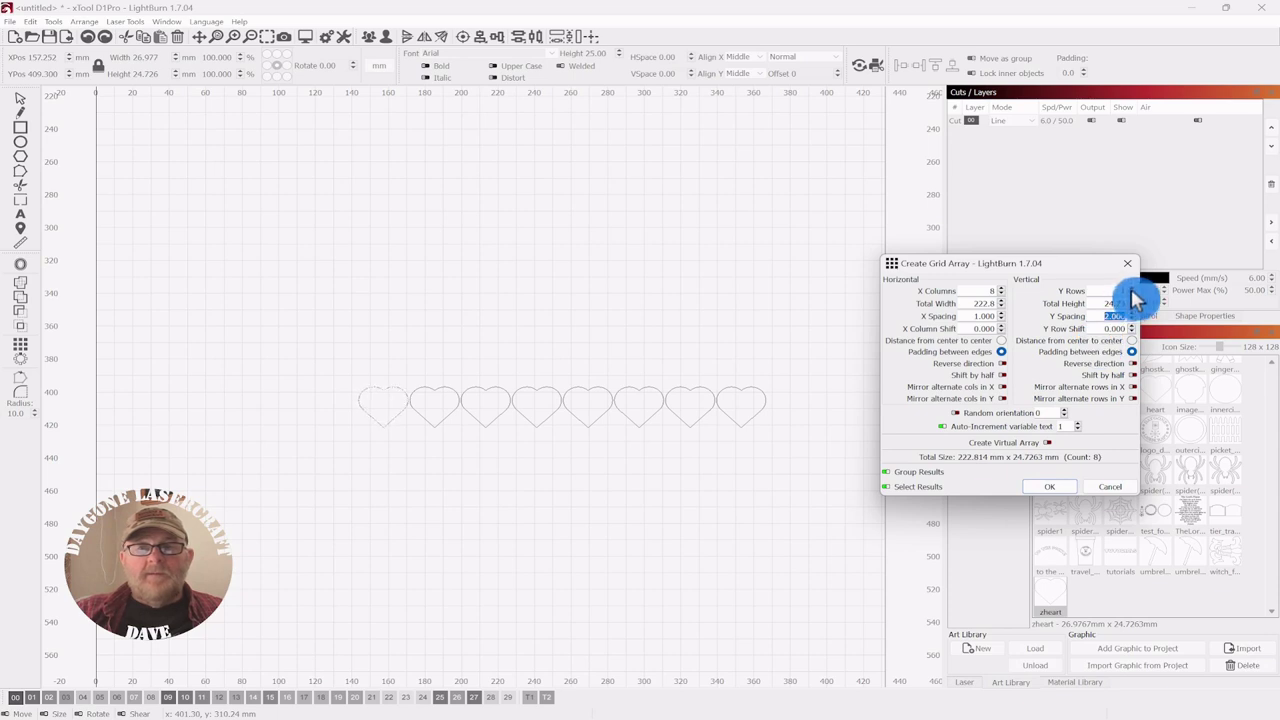
left_click(1132, 288)
left_click(1132, 288)
left_click(1132, 288)
left_click(1132, 288)
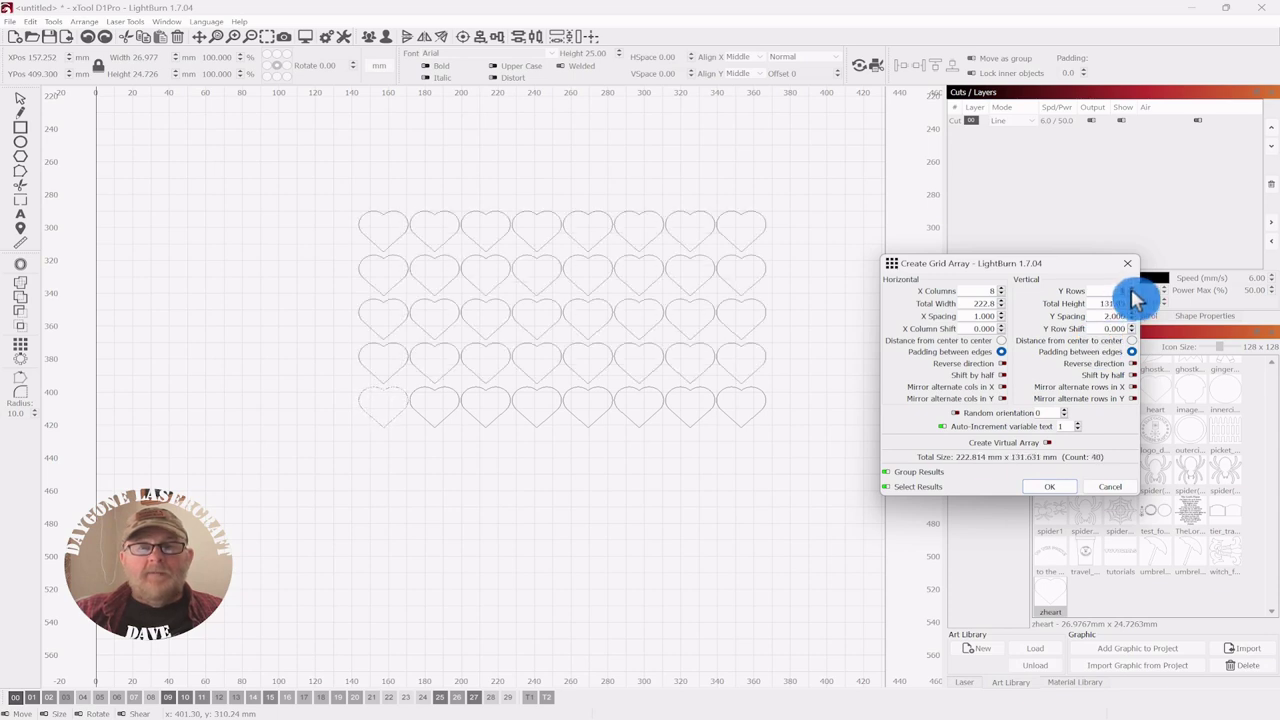
Step: Apply the 8×5 heart grid, delete it, and drop a fresh zheart heart onto the canvas
left_click(1047, 489)
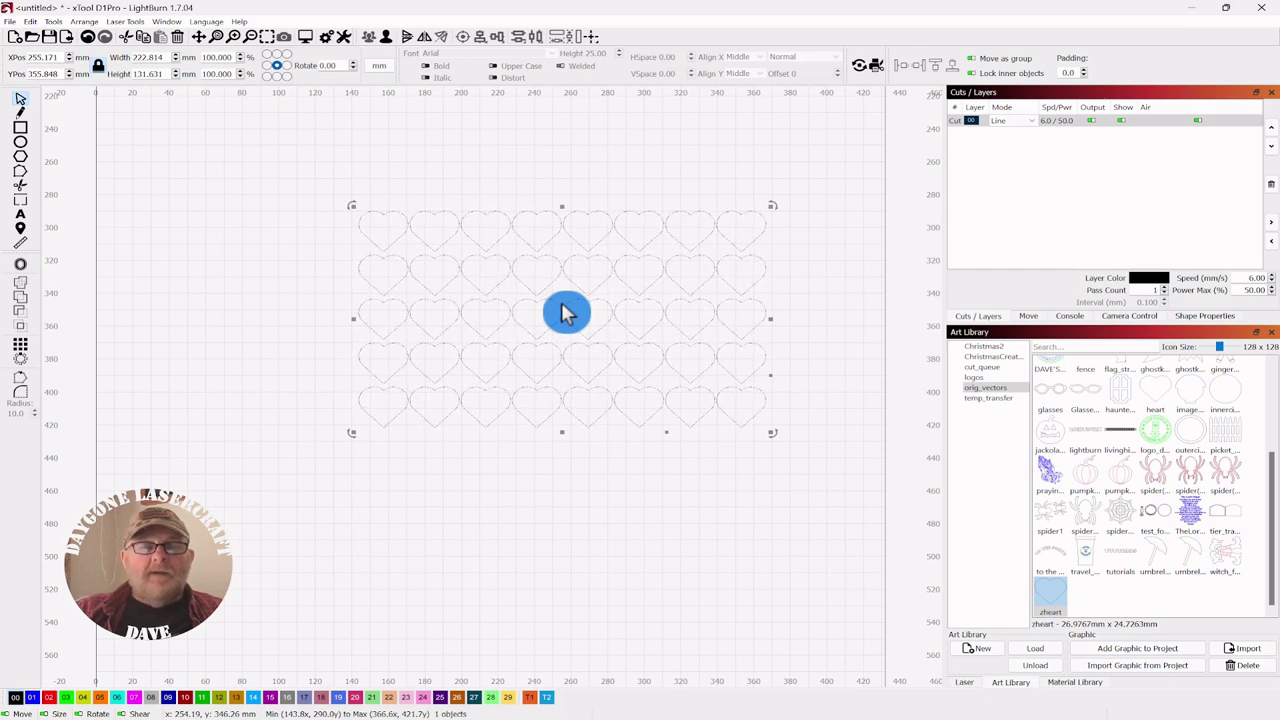
left_click(812, 178)
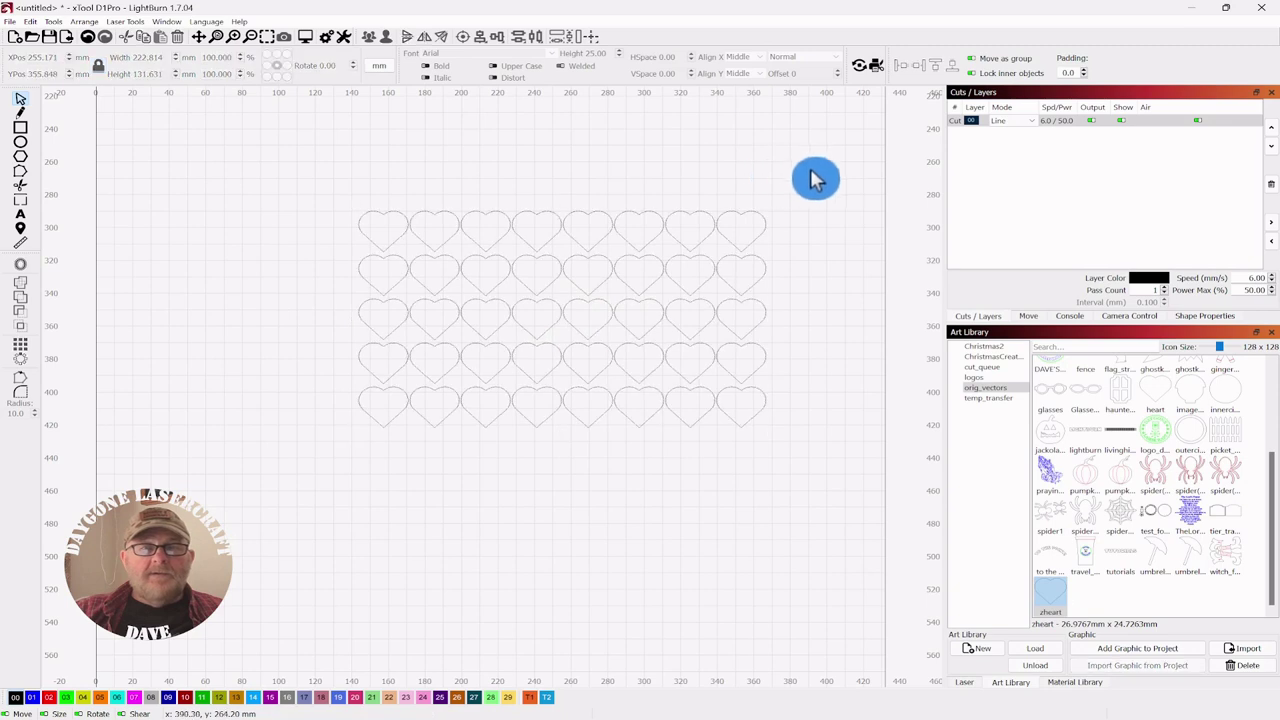
left_click_drag(802, 166, 378, 438)
key("Delete")
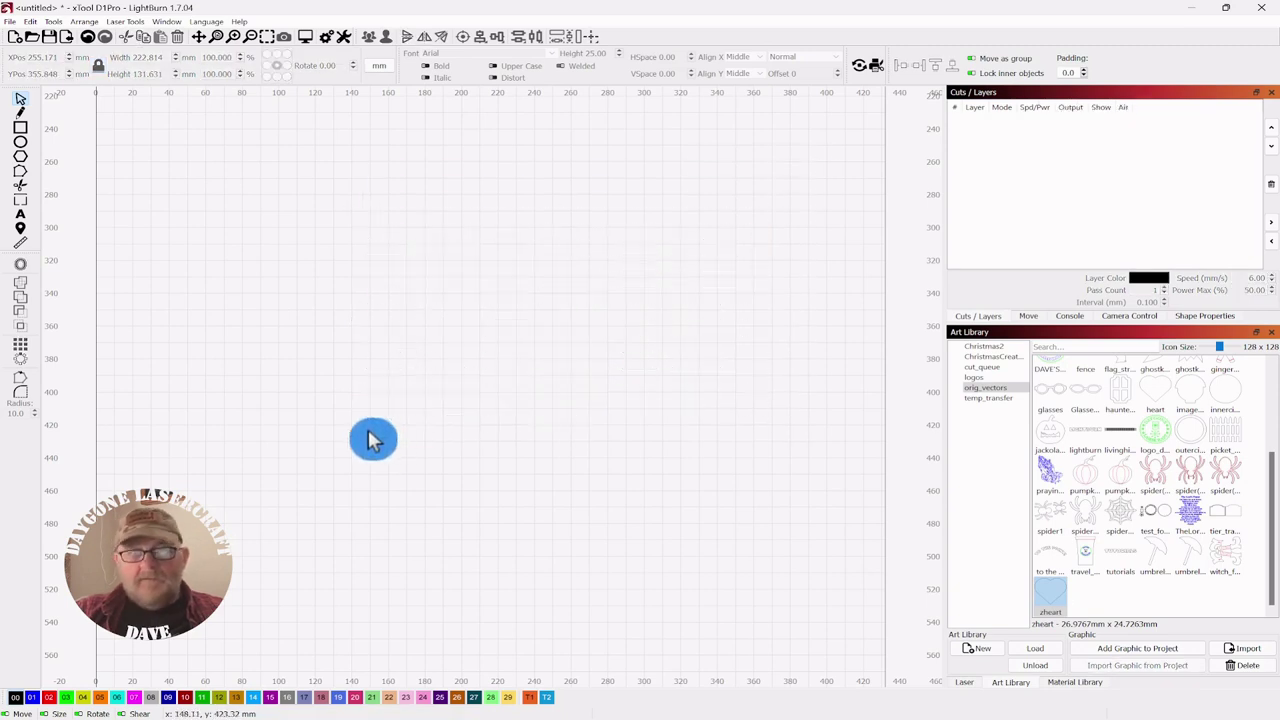
left_click_drag(1057, 604, 390, 420)
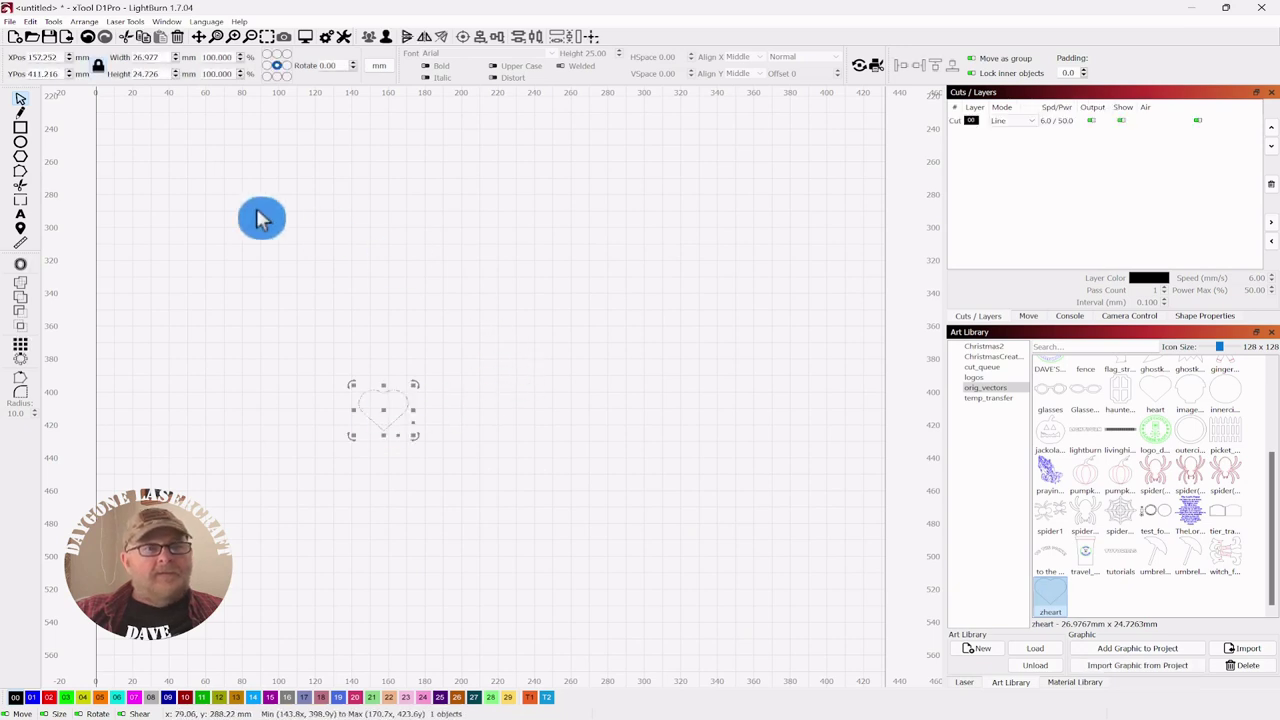
Step: Reopen Create Grid Array for the new heart and enable Select Results alongside Group Results
left_click(20, 346)
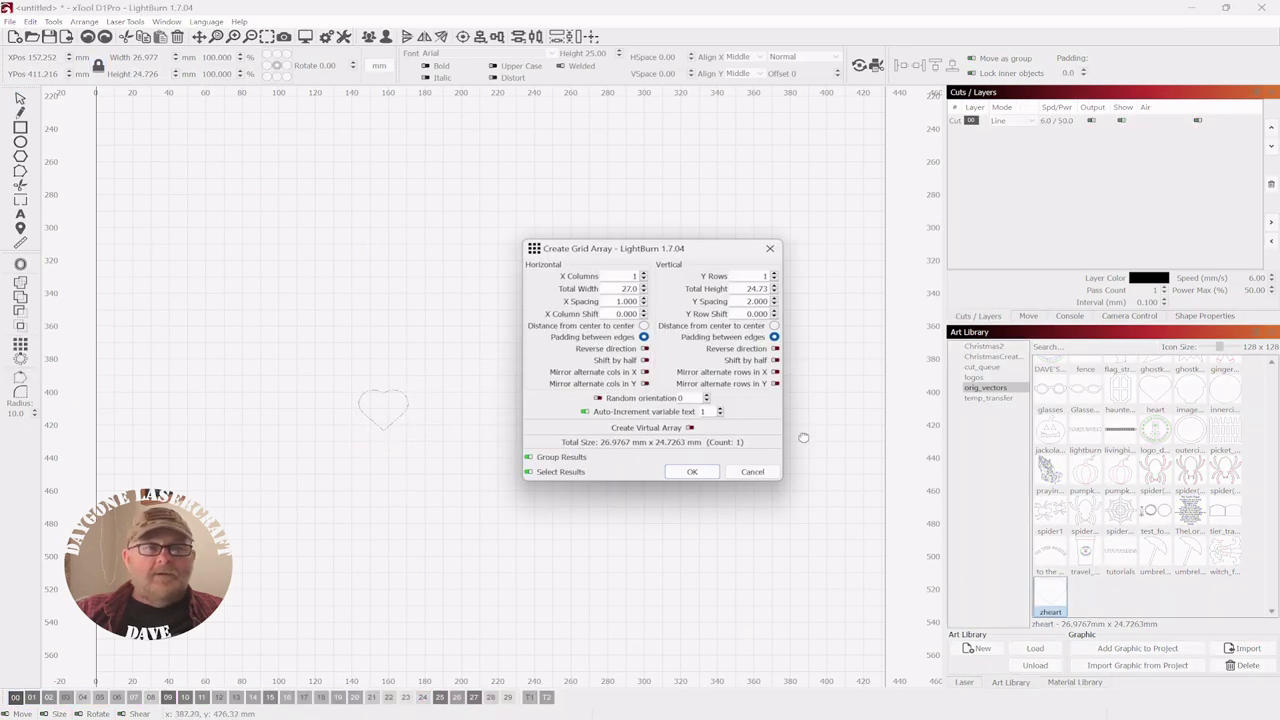
left_click_drag(635, 252, 850, 250)
left_click(814, 460)
left_click(800, 450)
left_click(771, 457)
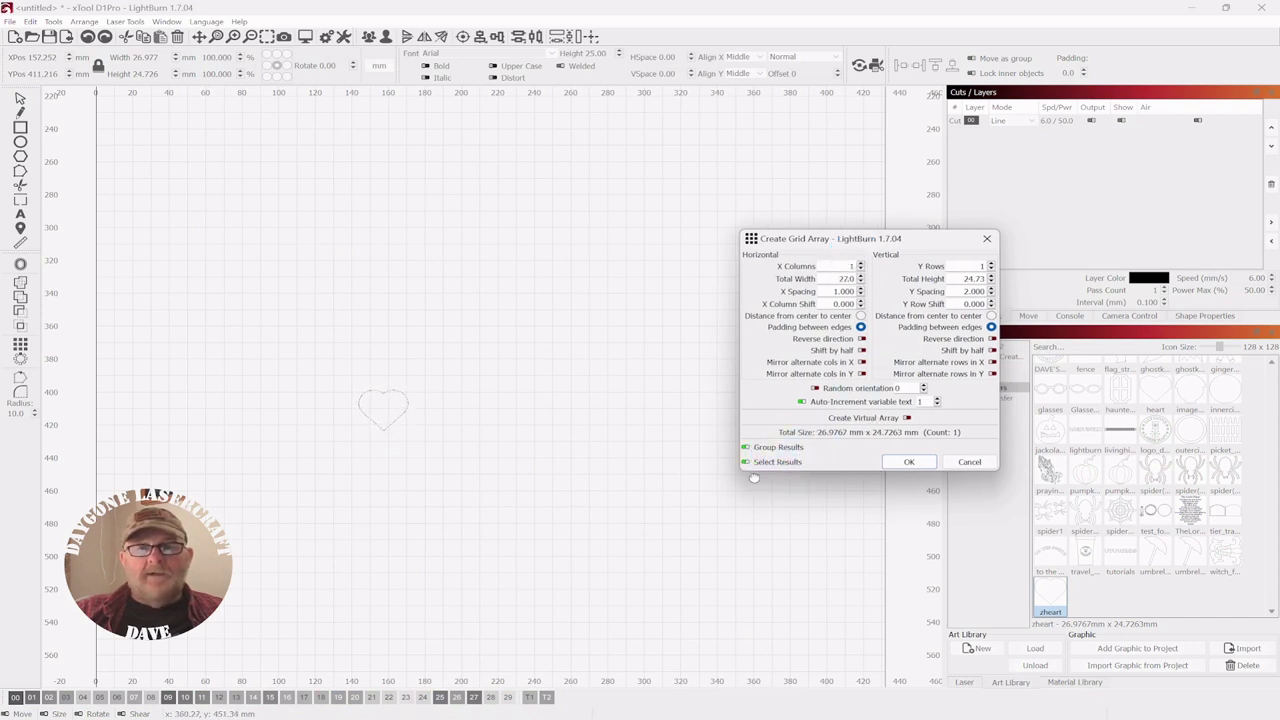
left_click(760, 477)
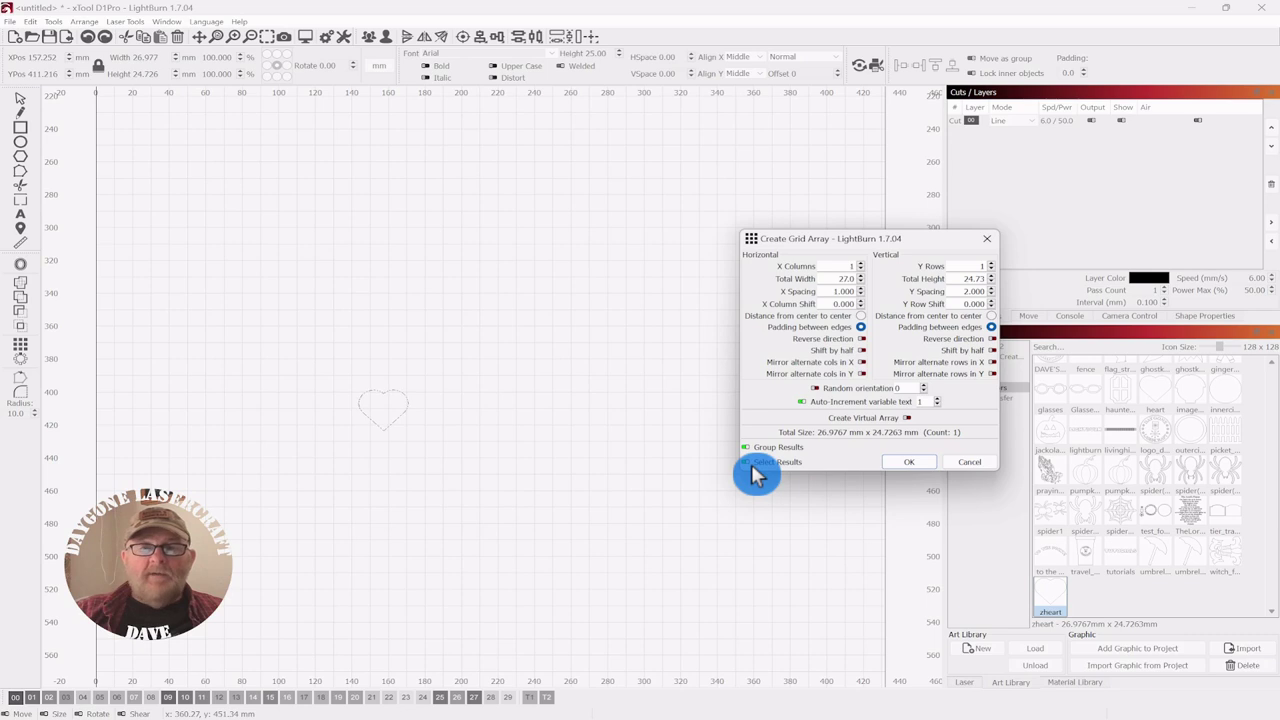
left_click(849, 473)
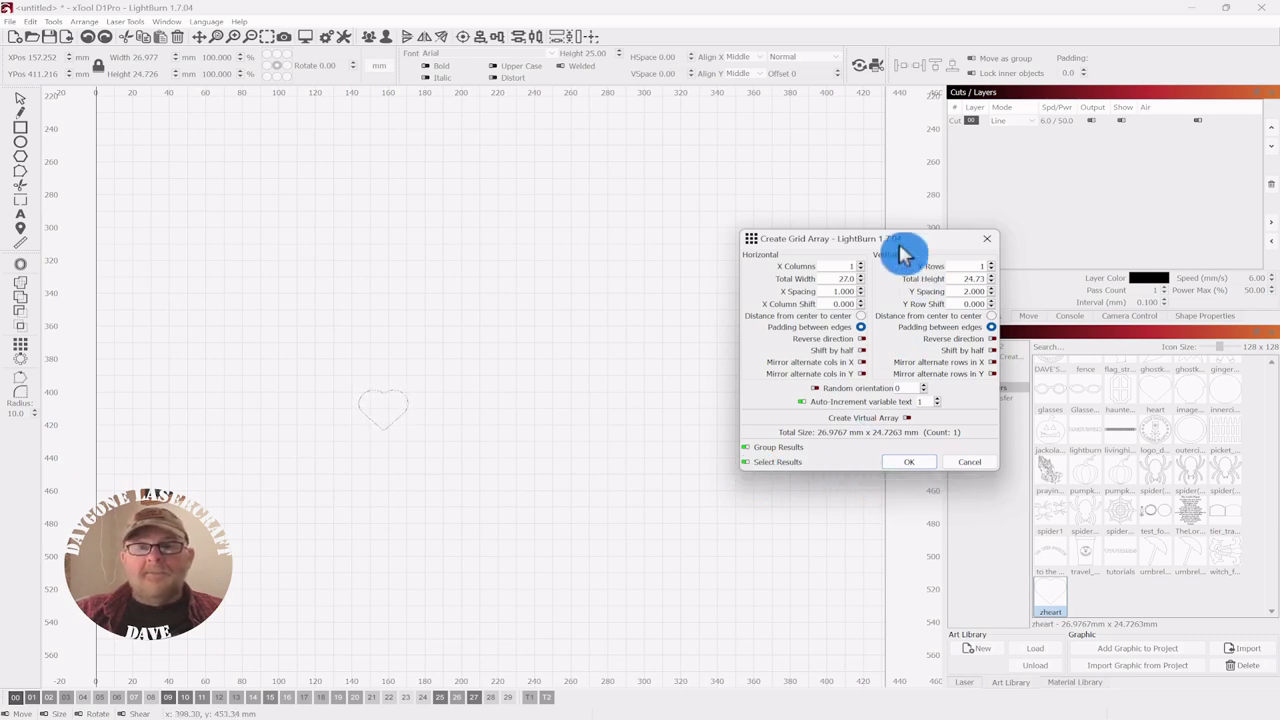
Step: Build a 4×4 grid of 16 hearts with reversed horizontal direction and apply it
left_click_drag(898, 245, 903, 206)
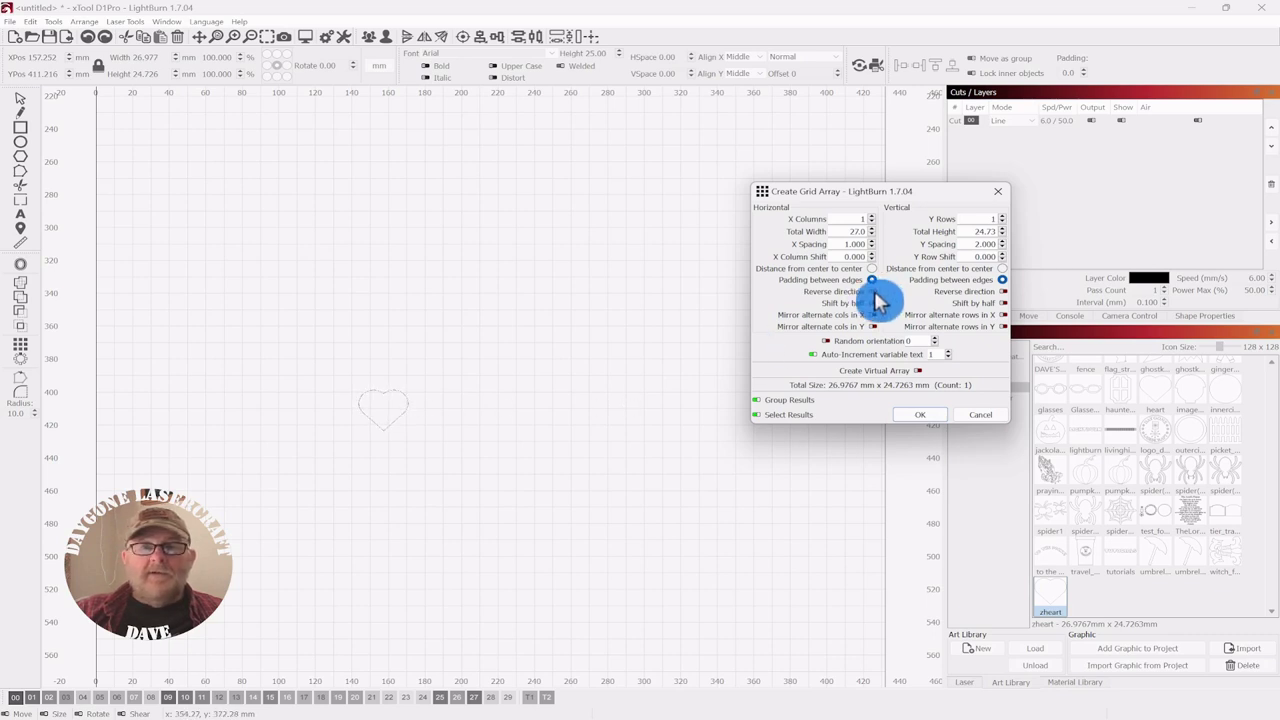
left_click(871, 216)
left_click(871, 216)
left_click(871, 216)
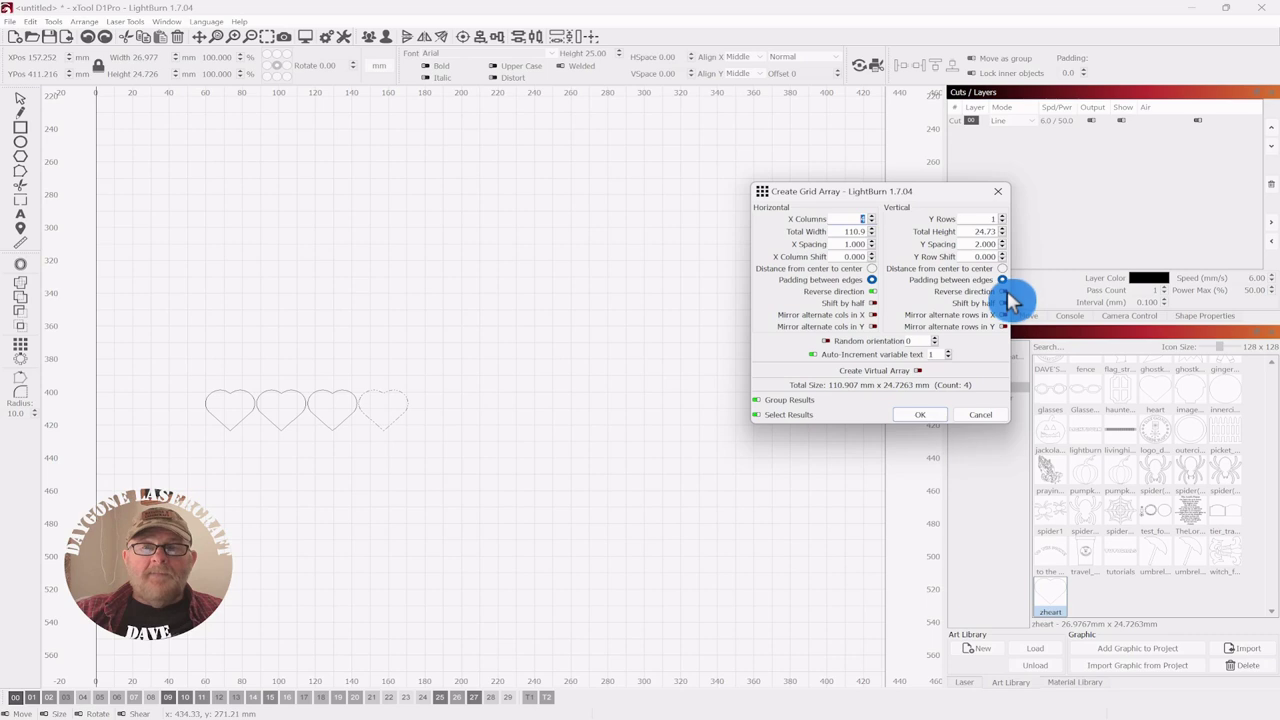
left_click(1005, 233)
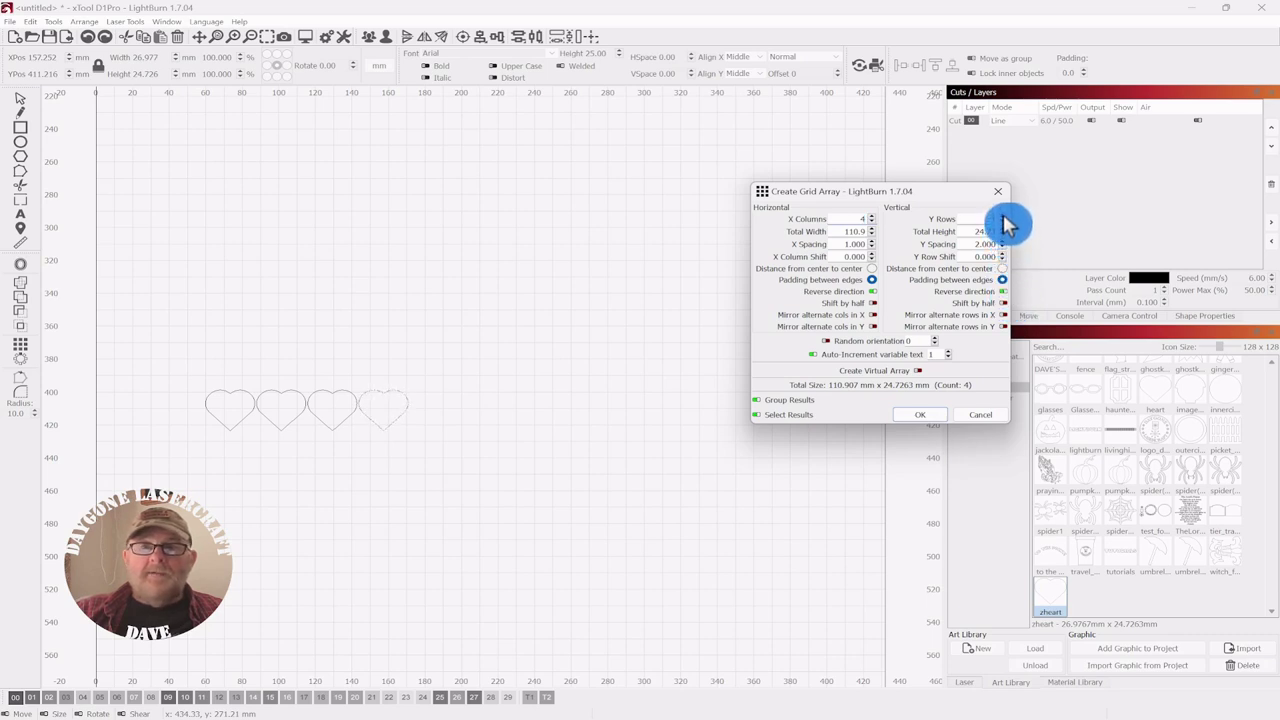
left_click(1003, 216)
left_click(1003, 216)
left_click(1003, 216)
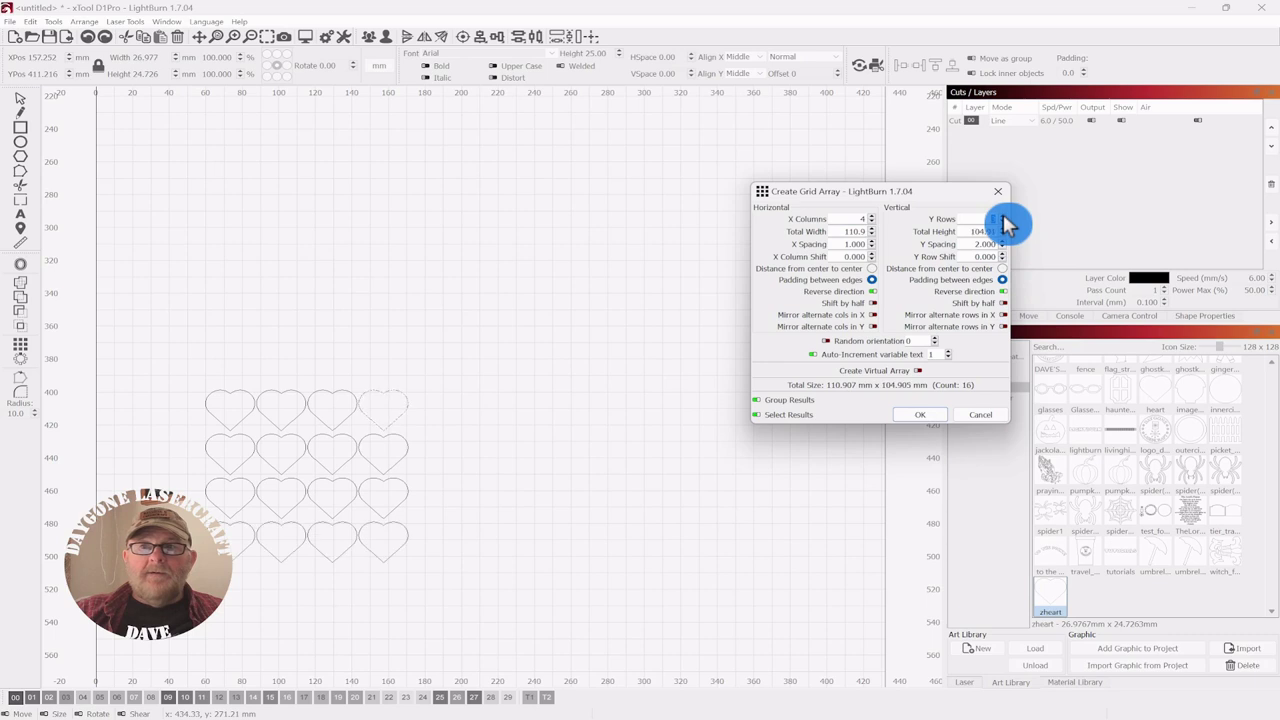
left_click(922, 416)
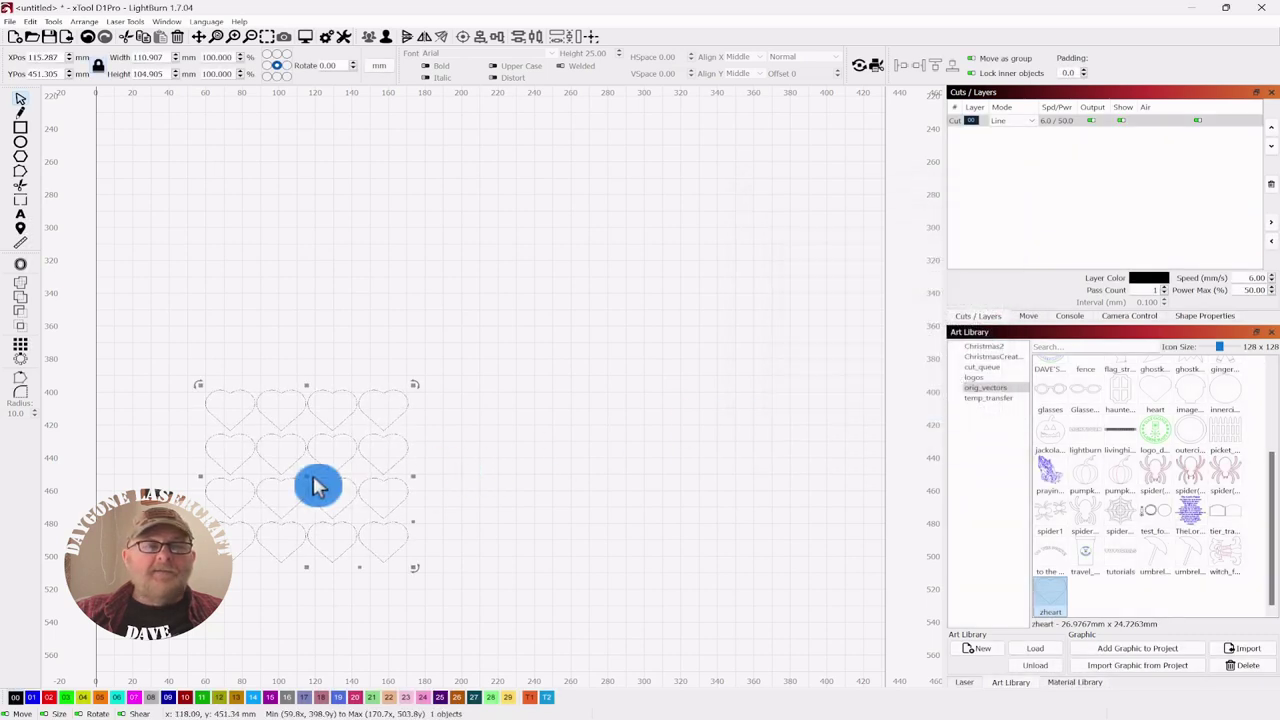
Step: Move the 16-heart grid, select and delete it, then drop a new zheart heart onto the canvas
left_click_drag(347, 462, 498, 298)
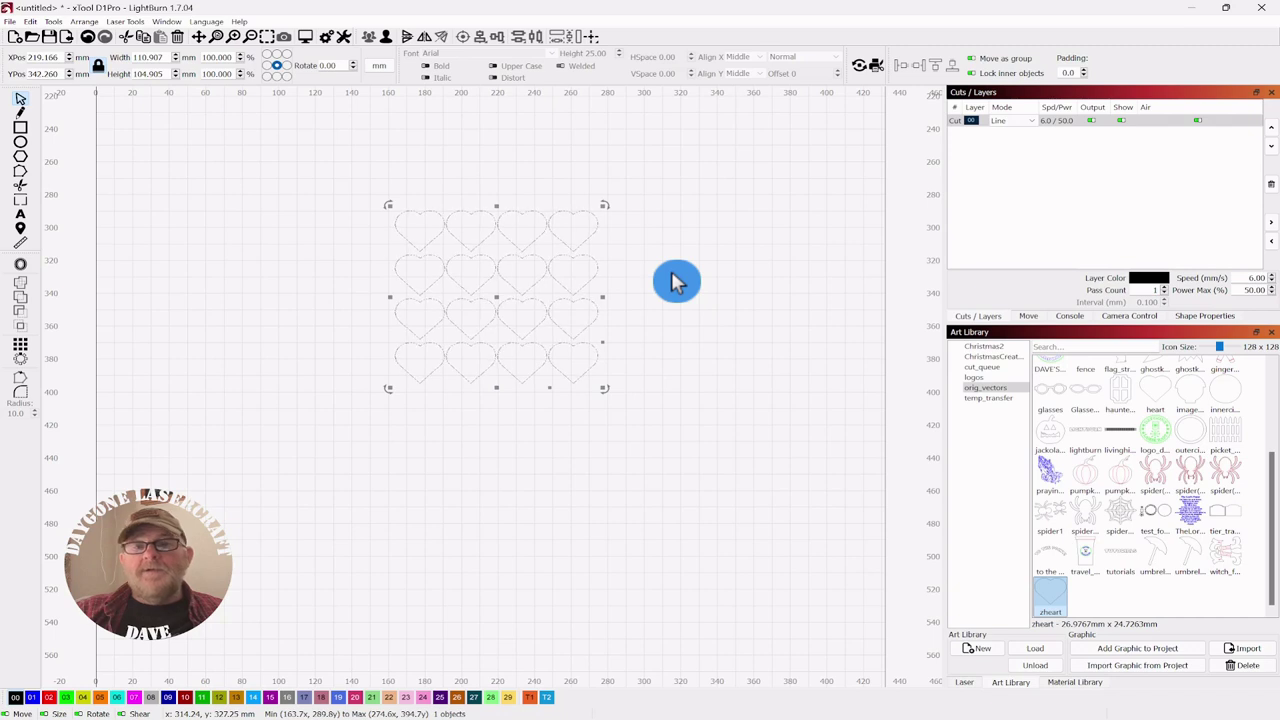
left_click_drag(684, 170, 250, 480)
key("Delete")
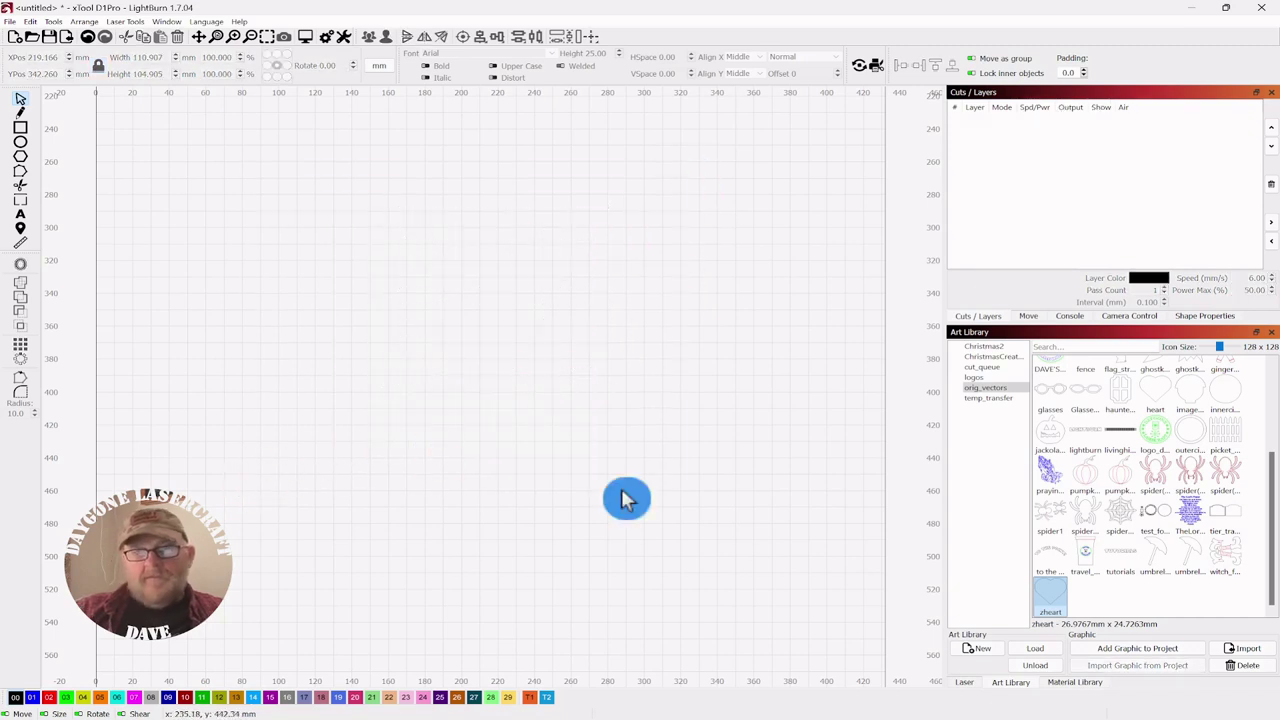
left_click_drag(1046, 605, 400, 368)
Step: Select the new heart, open Create Grid Array, and enable Shift by half for alternate columns
left_click(517, 336)
left_click_drag(478, 316, 192, 458)
left_click(20, 345)
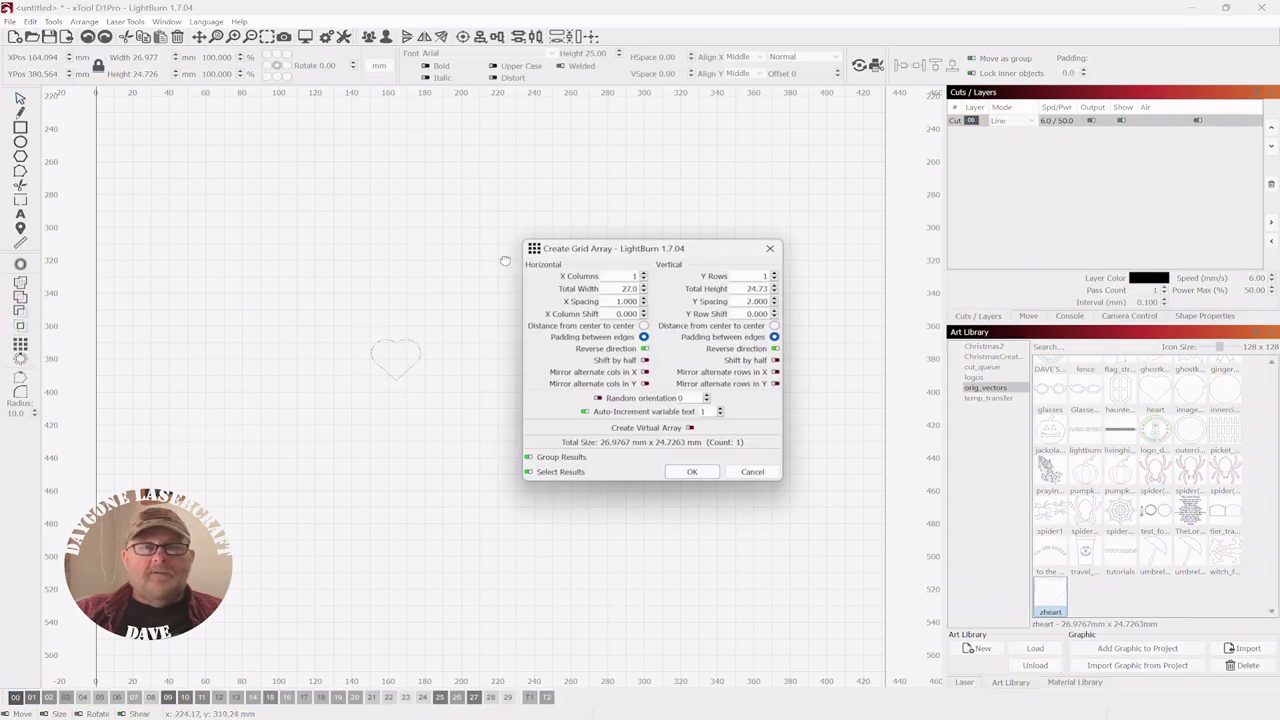
left_click_drag(671, 257, 988, 259)
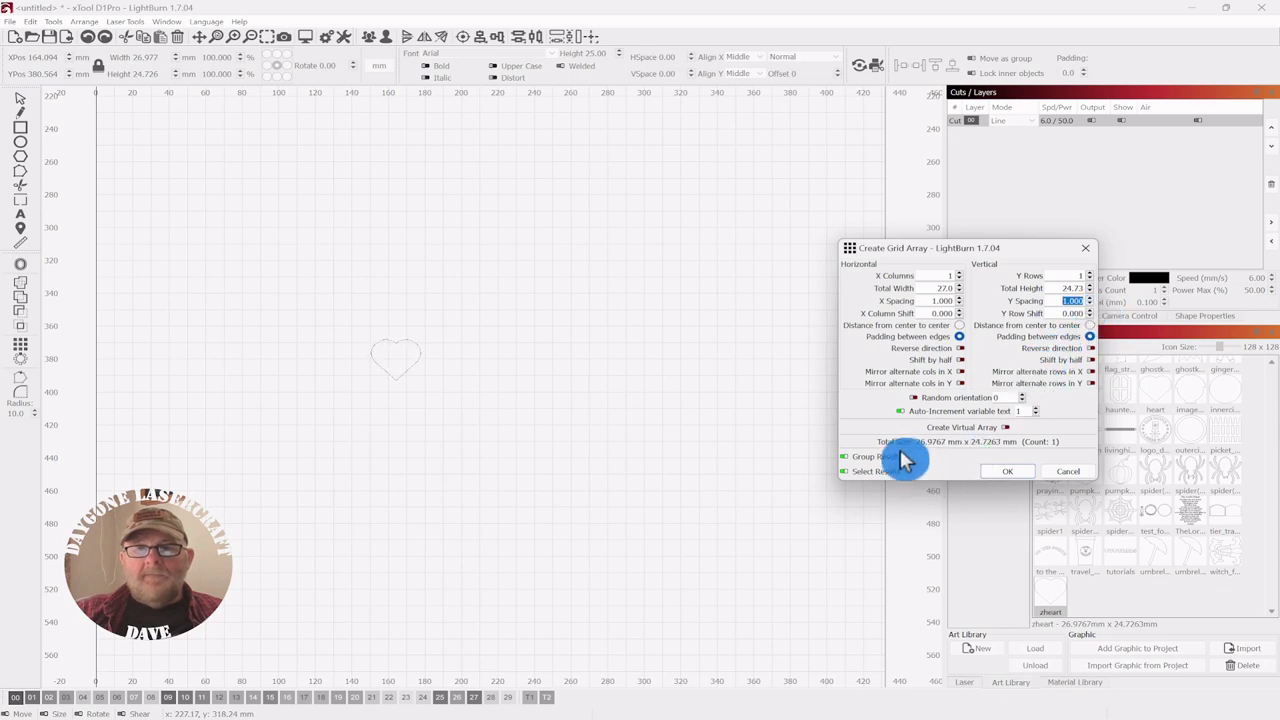
left_click(960, 360)
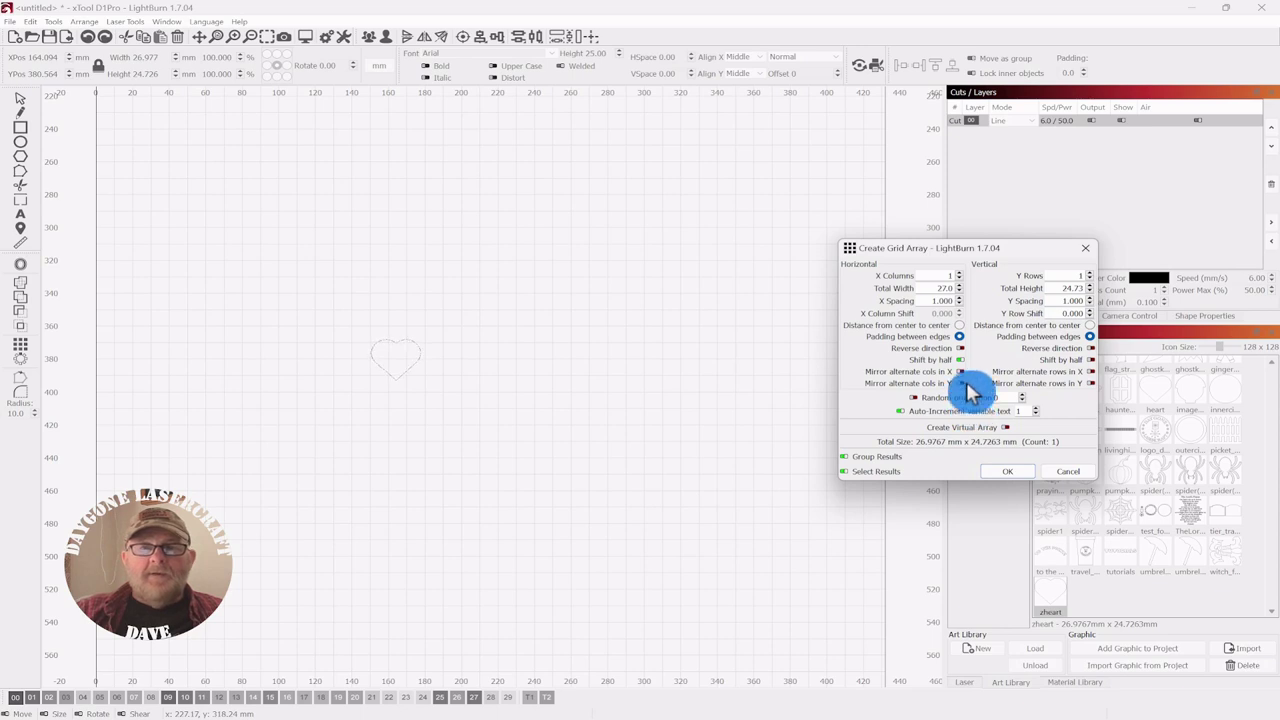
Step: Set X Columns to 7 and Y Rows to 5 for a staggered 35-heart grid
left_click(960, 283)
left_click(960, 278)
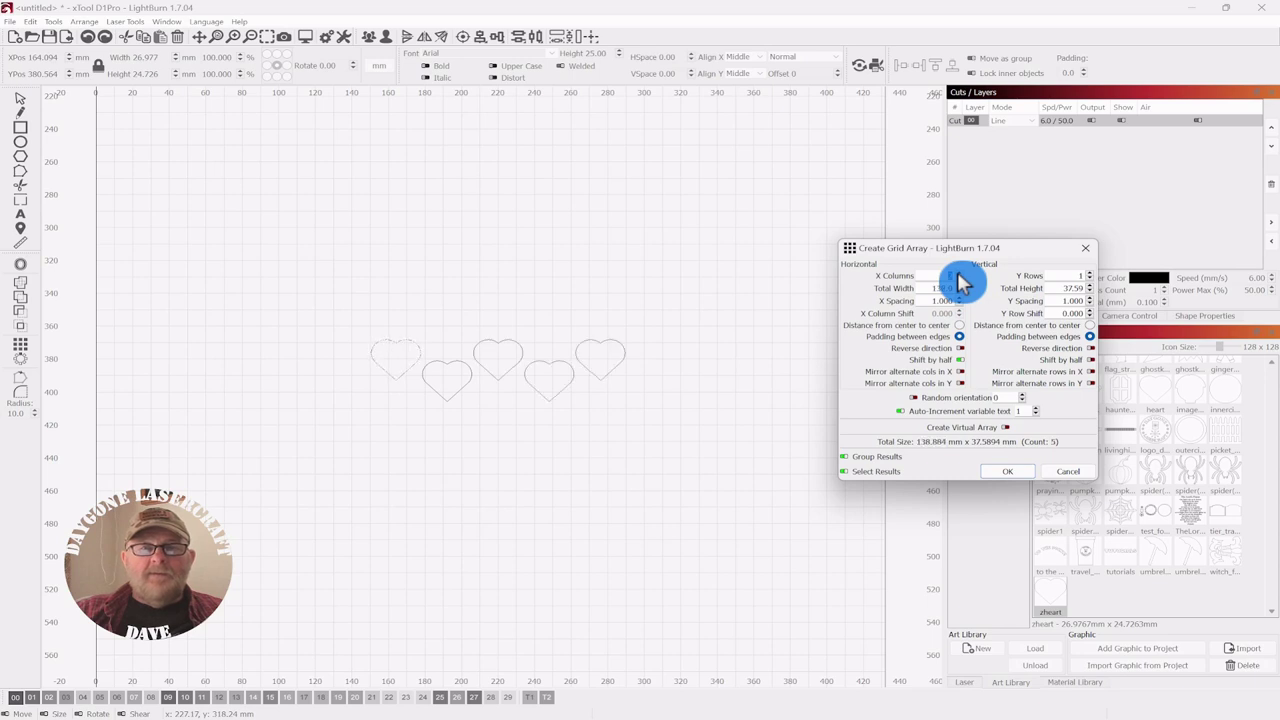
left_click(960, 278)
left_click(960, 278)
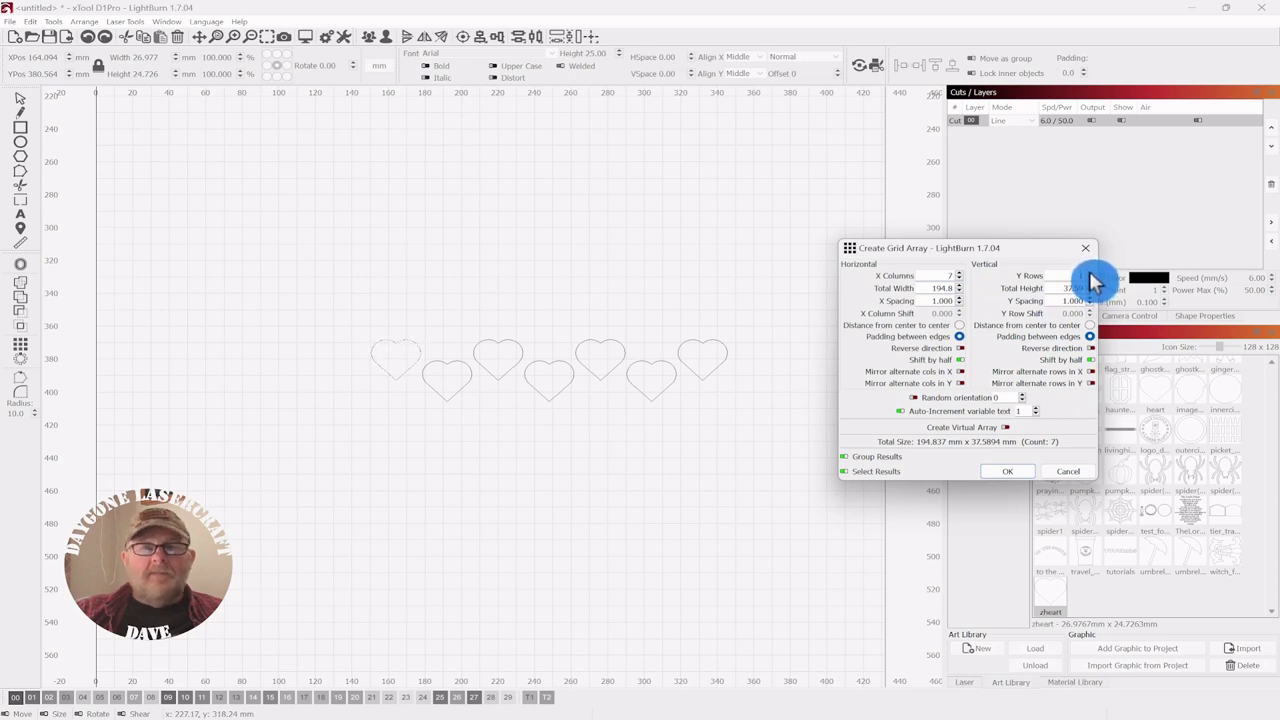
left_click(1091, 273)
left_click(1091, 273)
left_click(1091, 273)
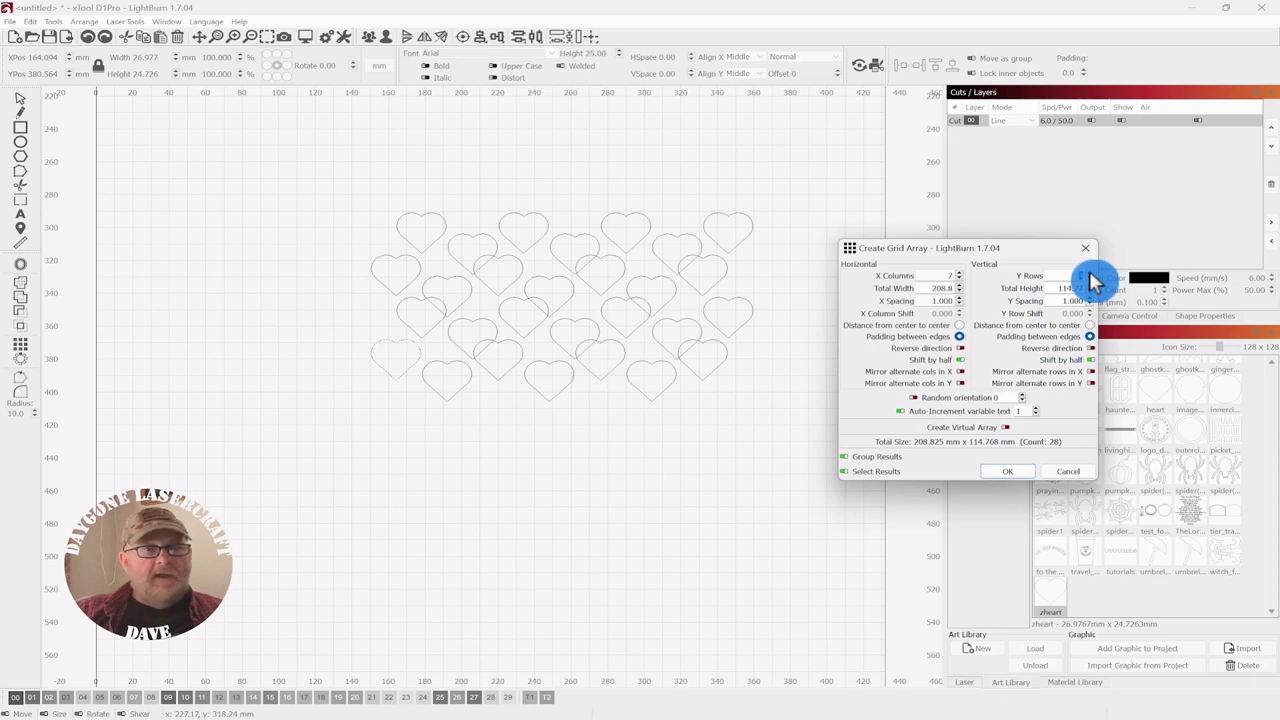
left_click(1091, 273)
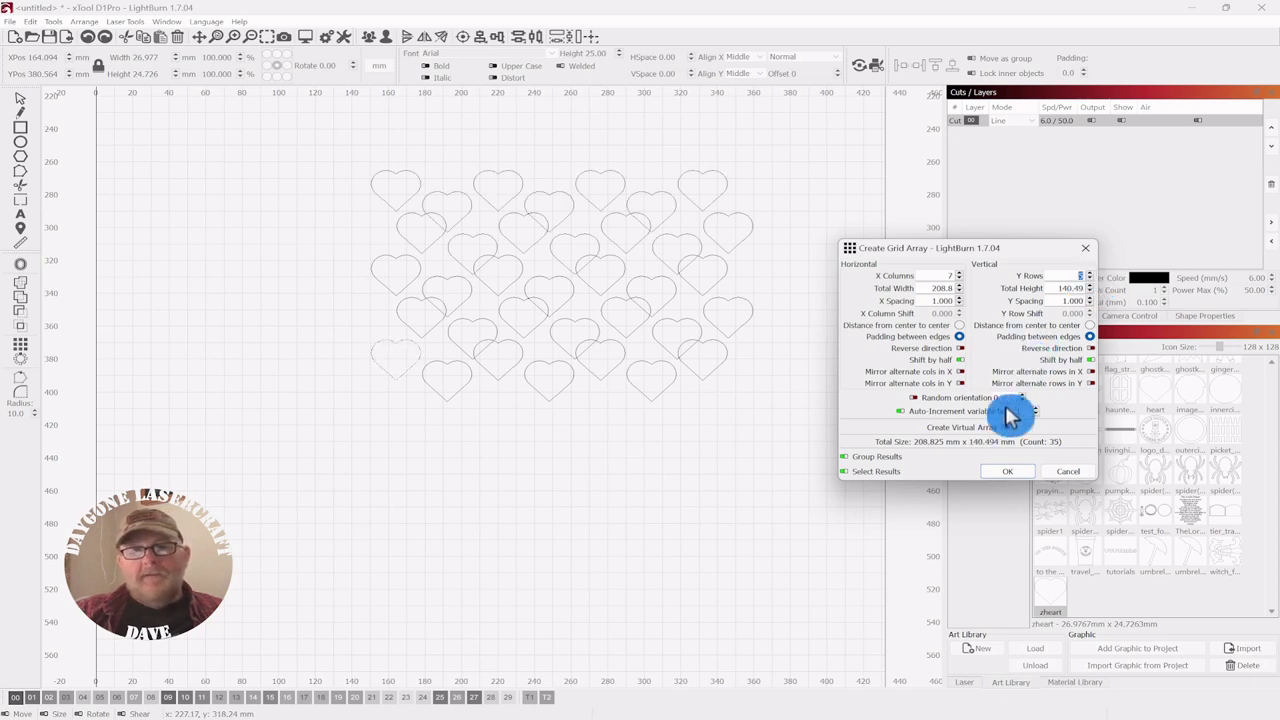
Step: Apply the 35-heart grid, then select all, delete it, and place a fresh zheart heart
left_click(1003, 474)
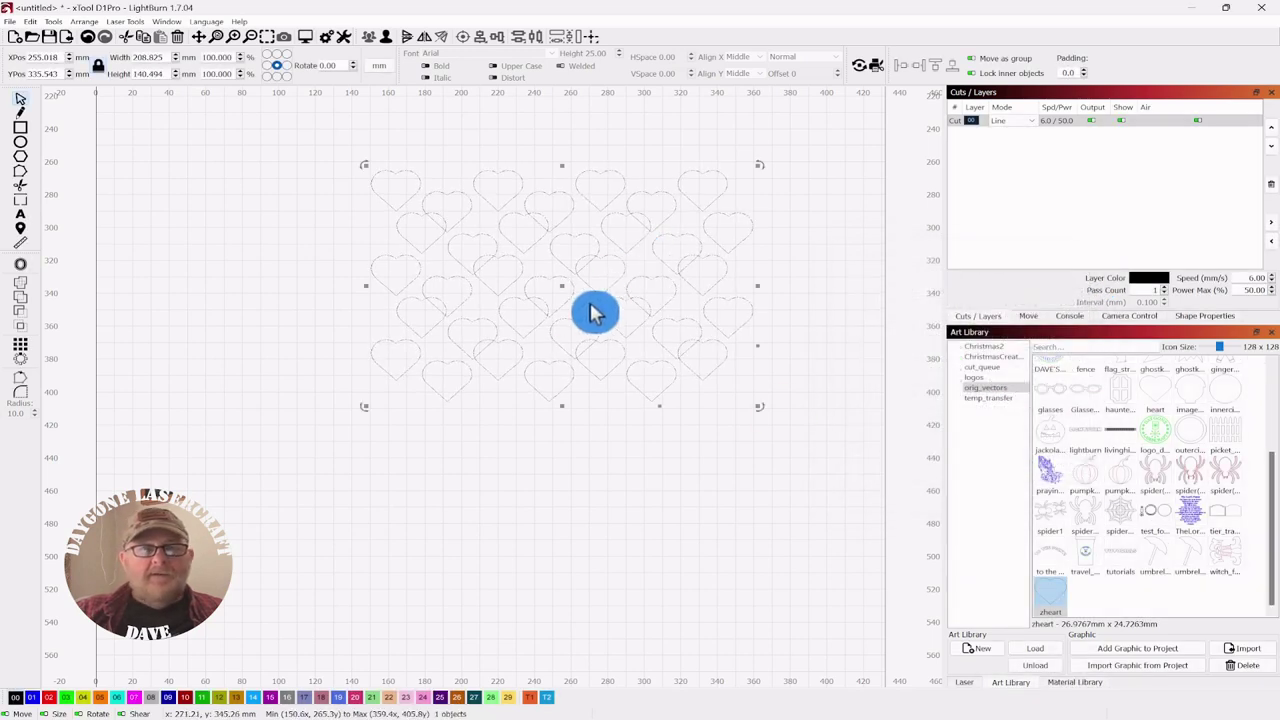
left_click_drag(558, 287, 543, 329)
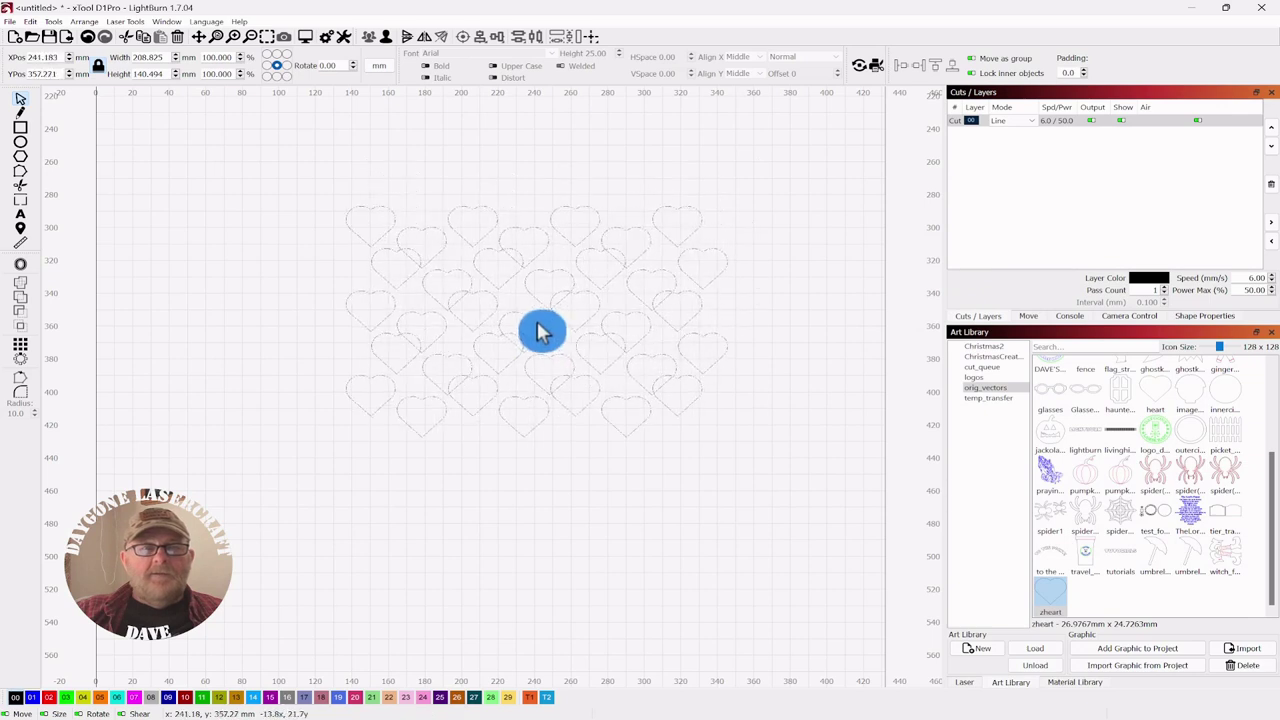
left_click(812, 220)
key("ctrl+a")
key("Delete")
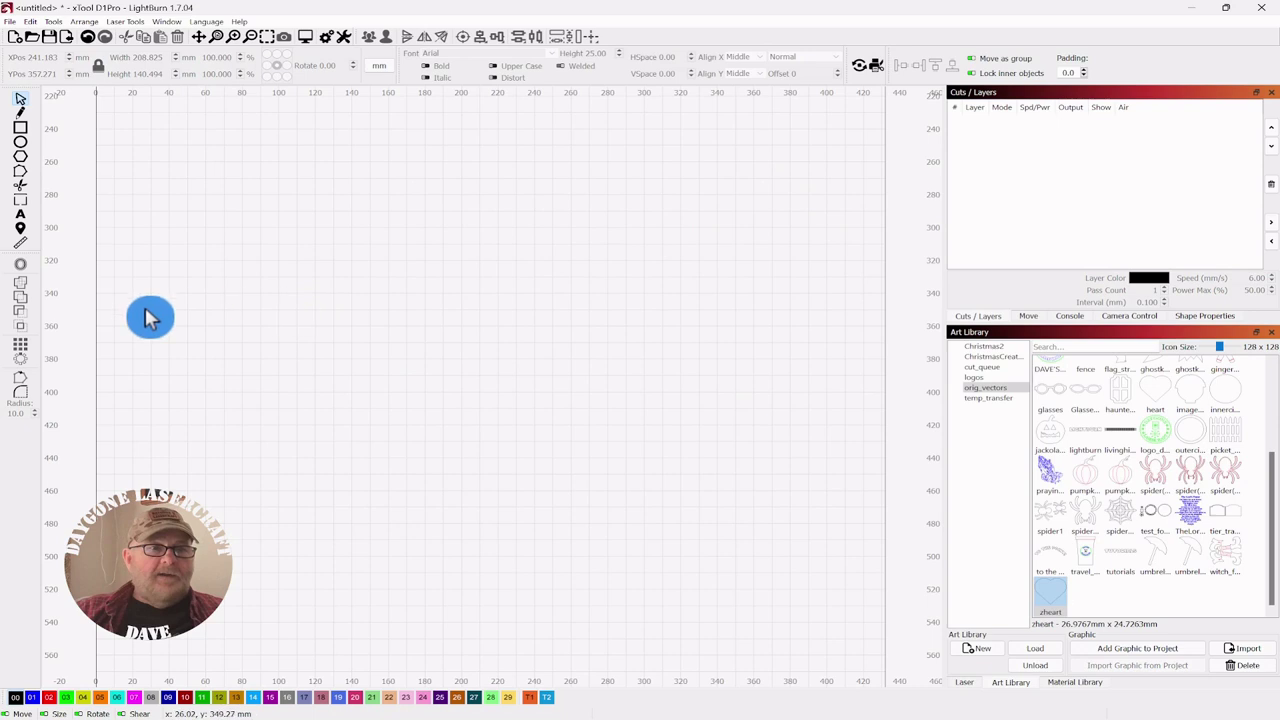
left_click_drag(1044, 604, 409, 370)
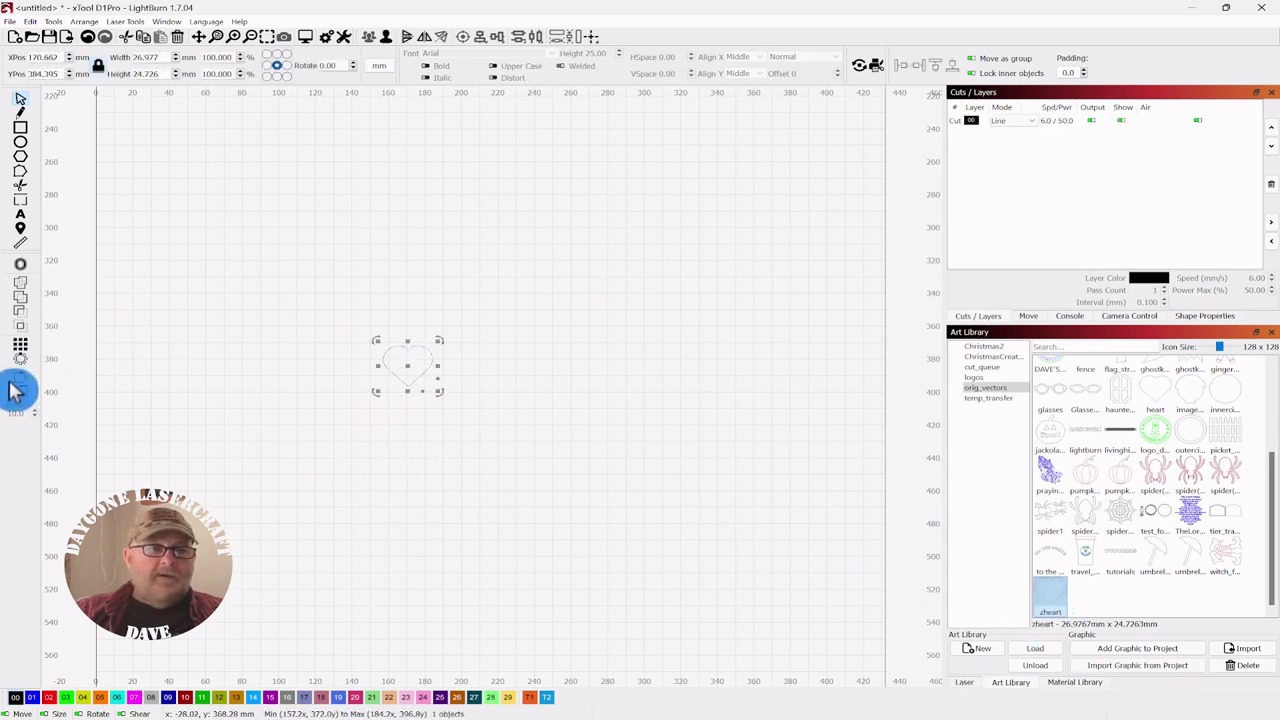
Step: Open Create Grid Array for the new heart, turn on Shift by half, and reposition the dialog
left_click(21, 345)
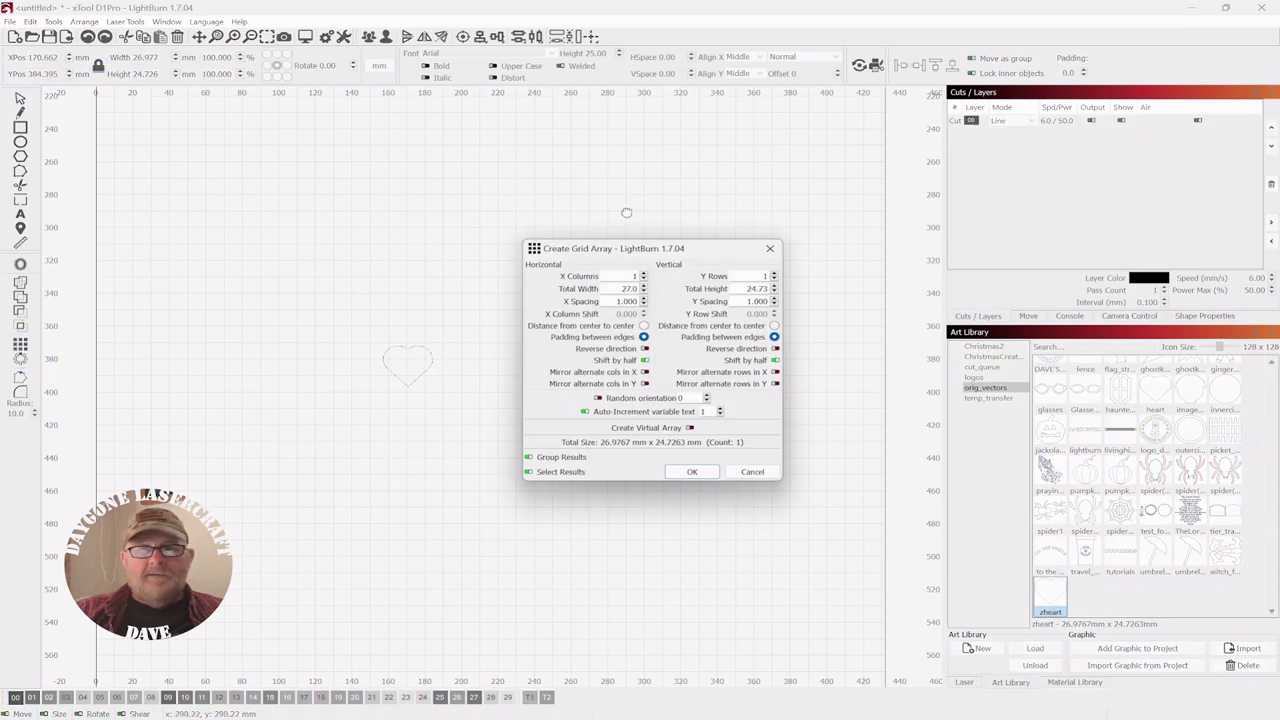
left_click_drag(677, 258, 888, 181)
left_click(857, 285)
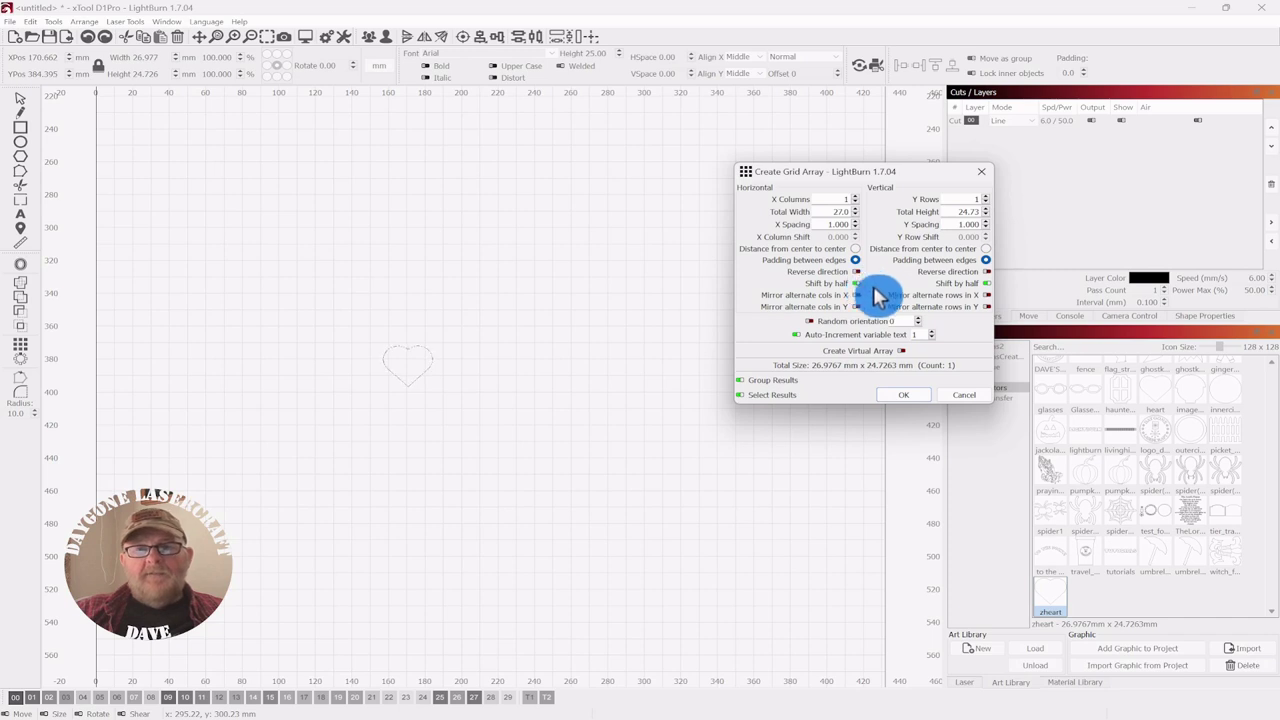
left_click_drag(858, 179, 882, 214)
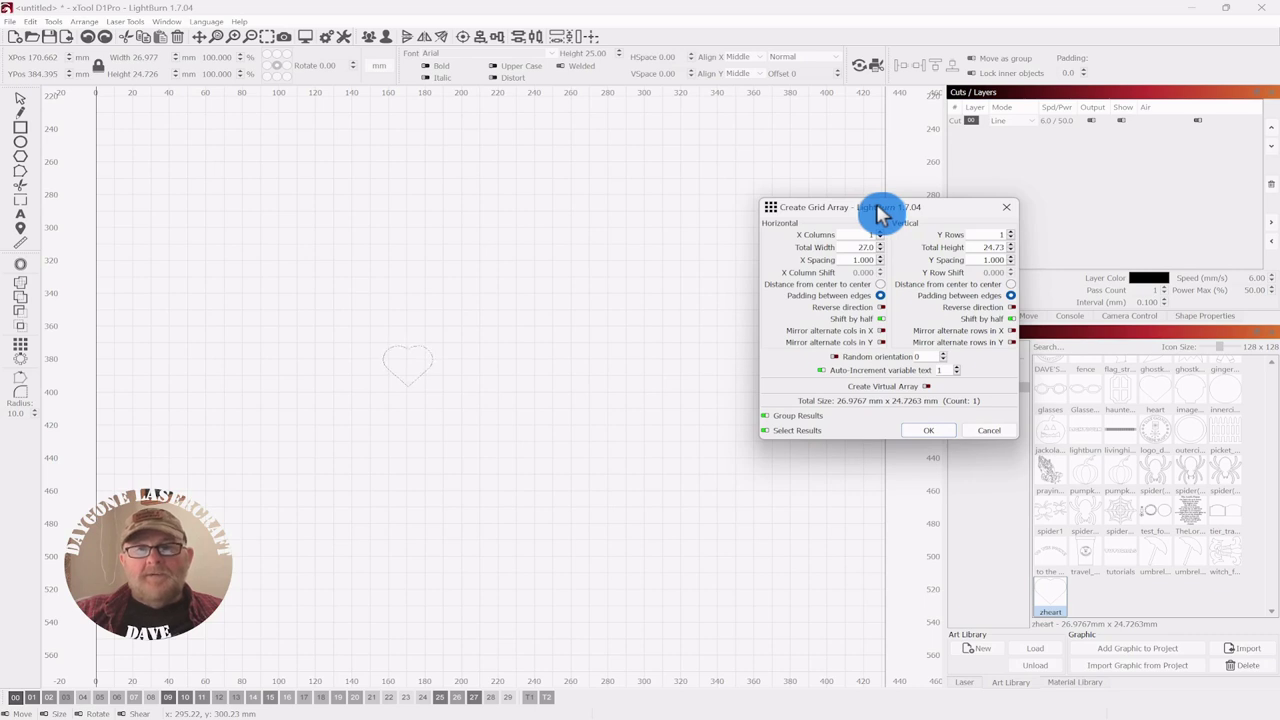
left_click_drag(876, 203, 837, 226)
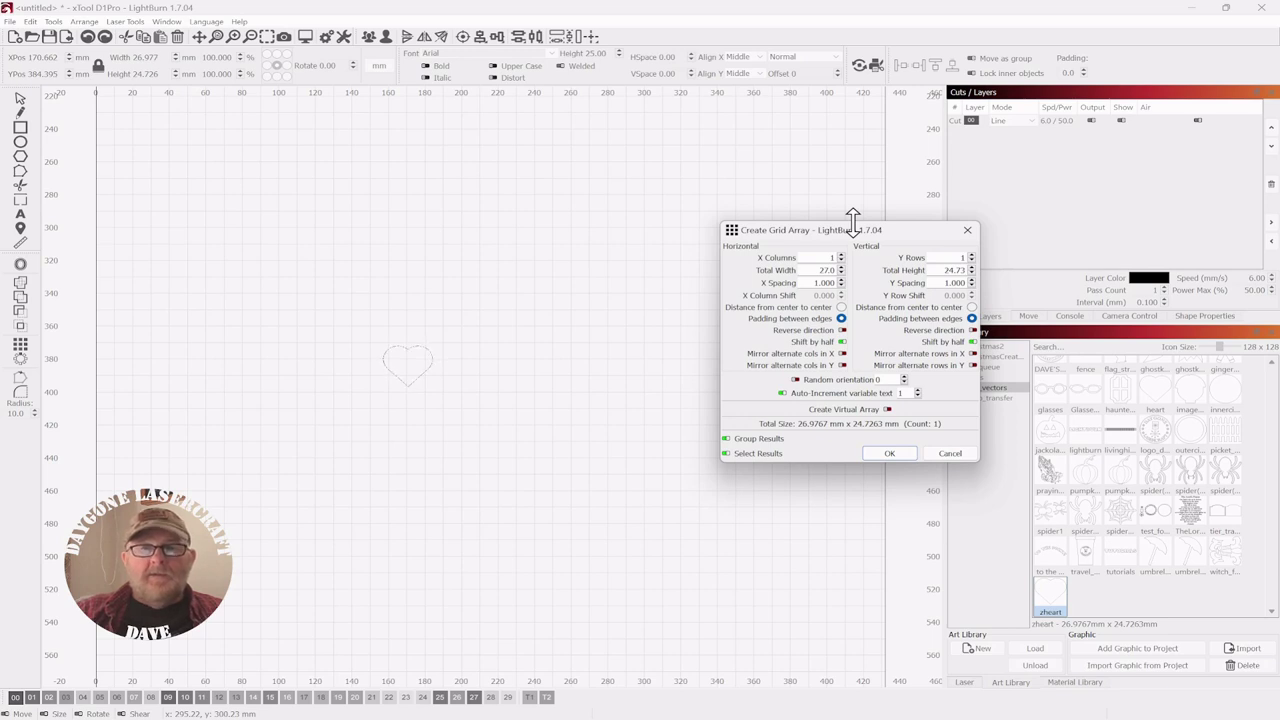
left_click_drag(864, 236, 958, 248)
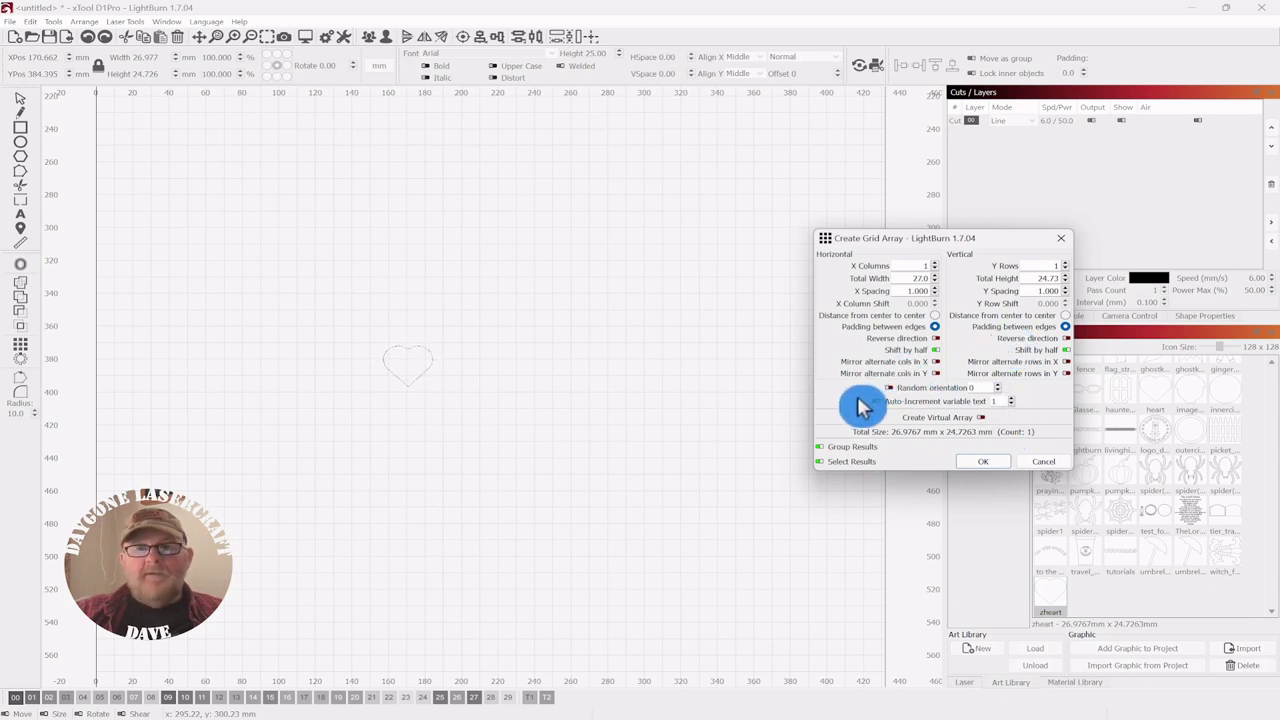
mouse_move(938, 243)
left_mouse_down()
mouse_move(951, 233)
mouse_move(940, 218)
mouse_move(936, 229)
left_mouse_up()
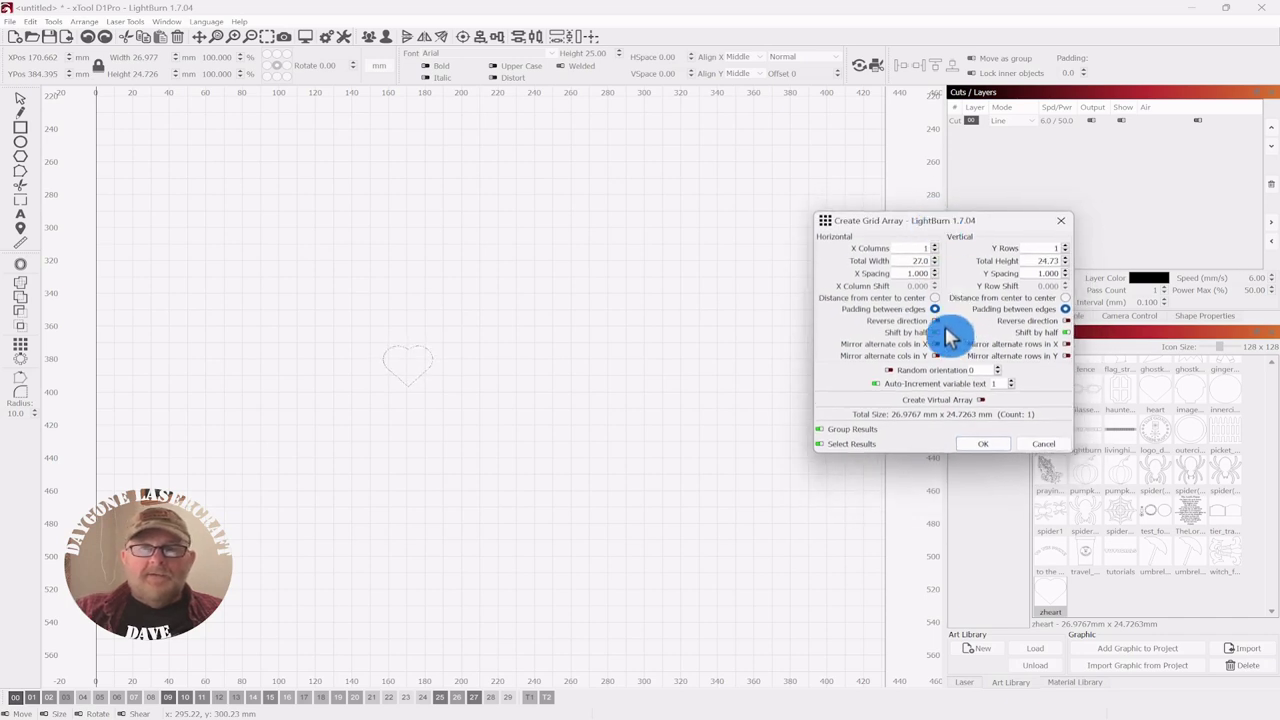
Step: Set X Spacing to -5 and X Columns to 7, then apply the overlapping seven-heart row
left_click(934, 246)
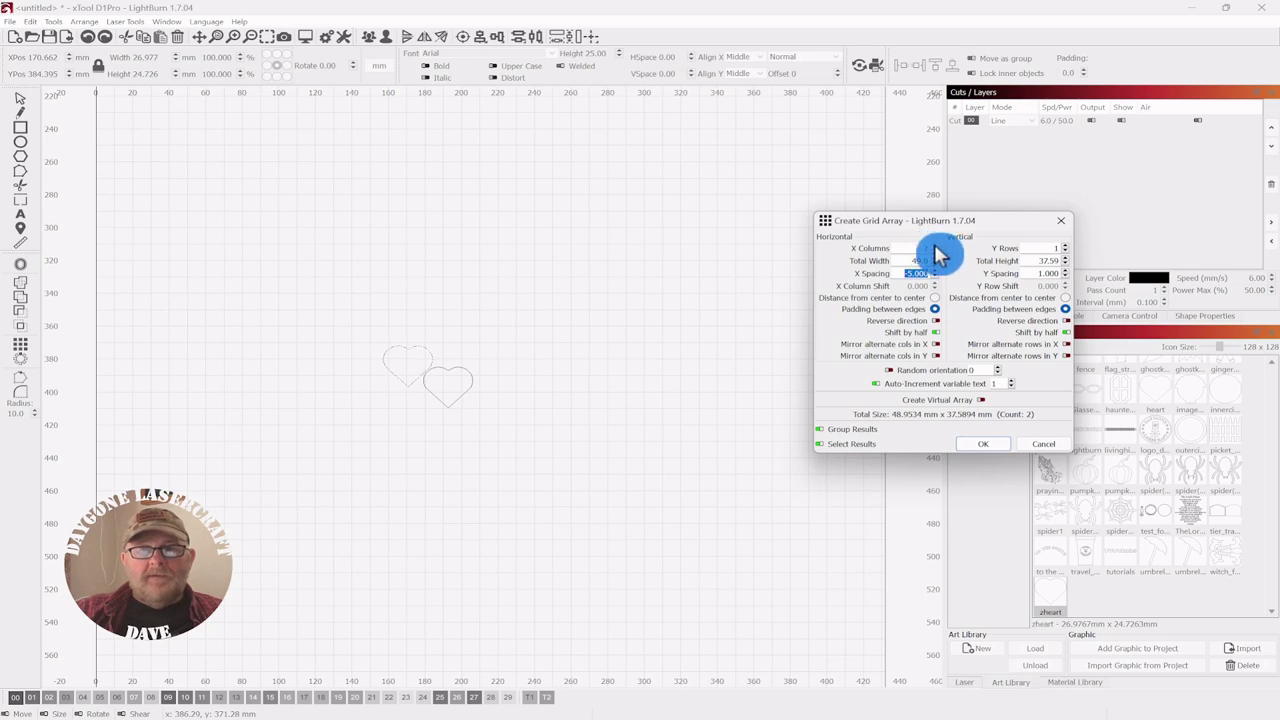
left_click(934, 245)
left_click(934, 245)
left_click(934, 245)
left_click(981, 445)
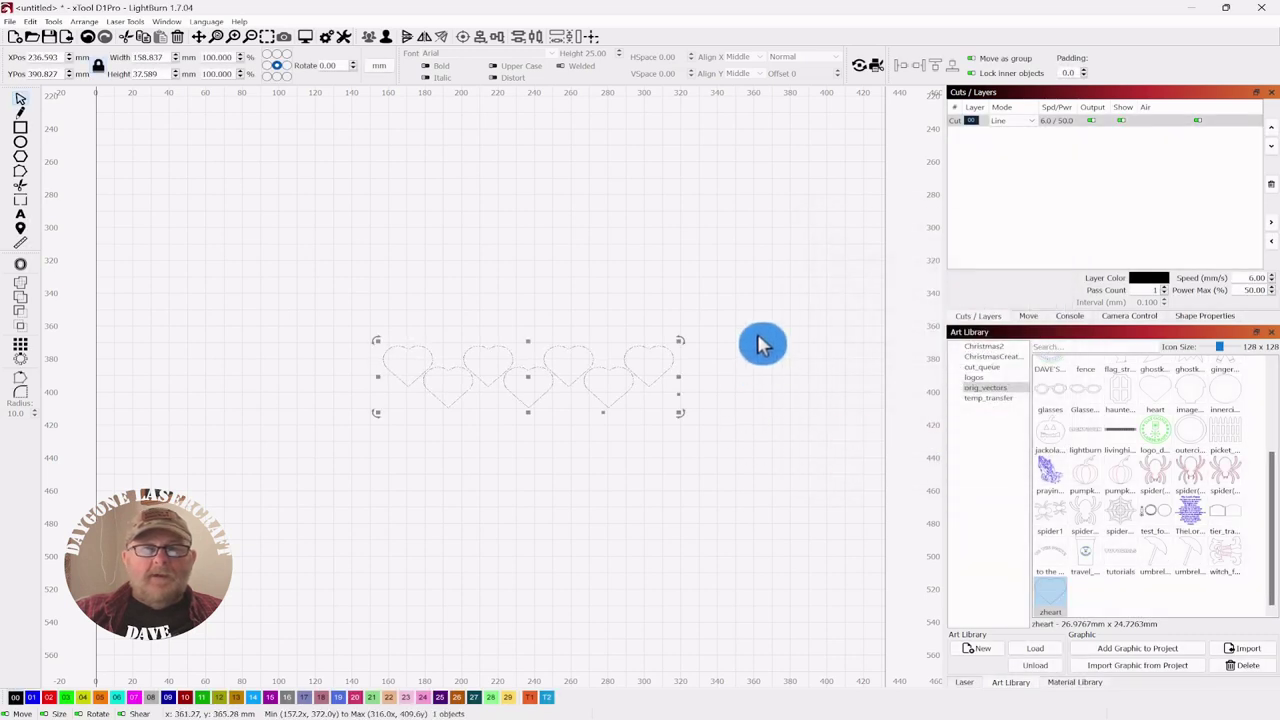
Step: Move the heart row higher on the canvas
left_click_drag(529, 377, 510, 289)
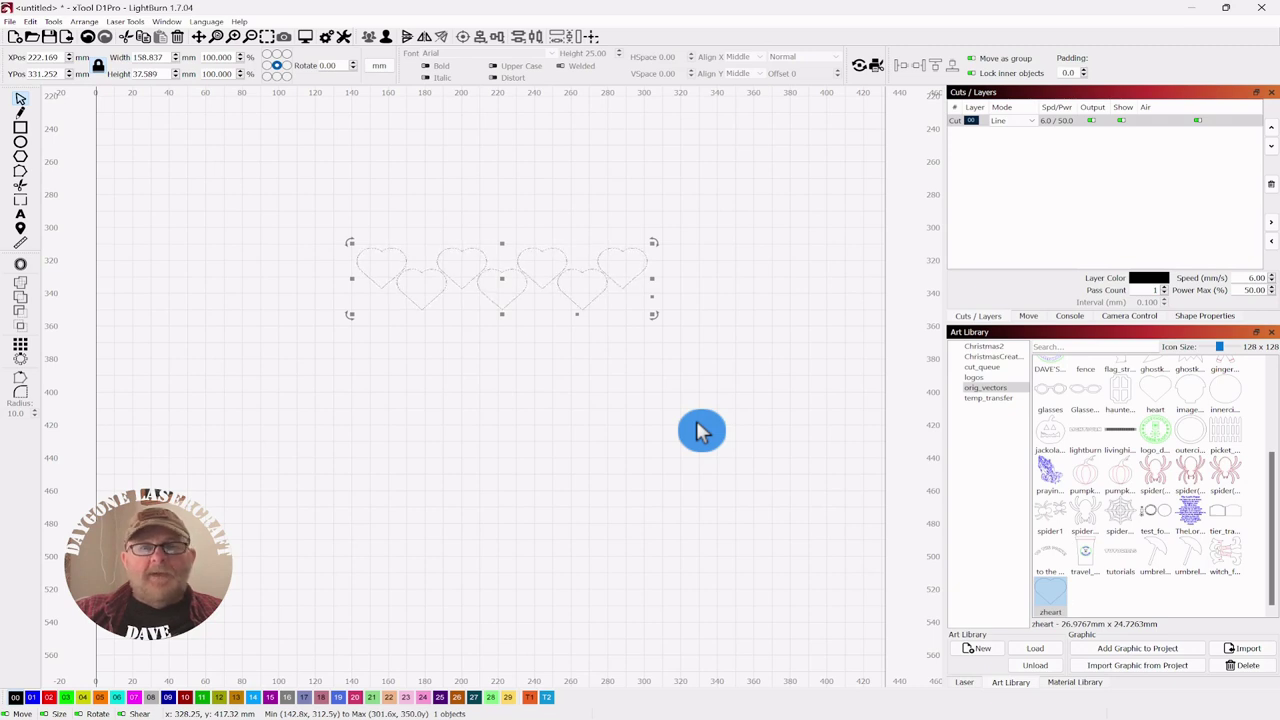
left_click(561, 369)
scroll(671, 314, "up", 4)
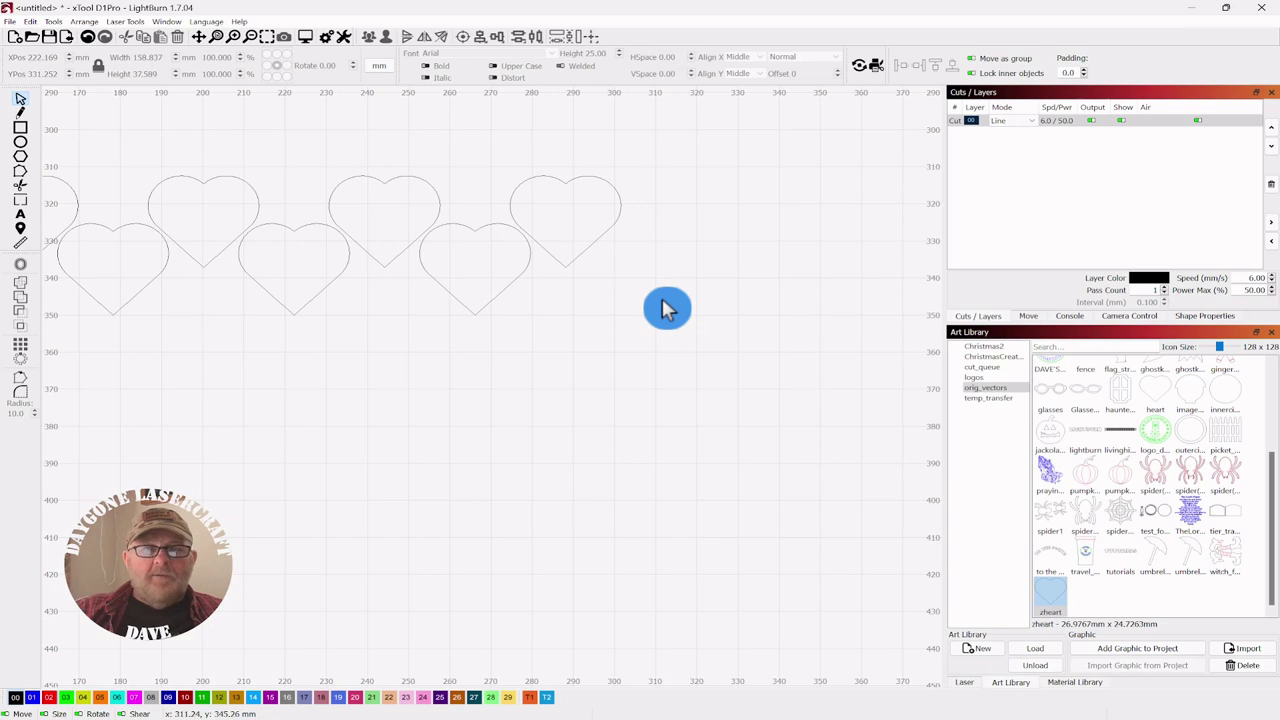
scroll(672, 316, "down", 2)
scroll(676, 316, "down", 2)
Step: Ungroup the row into seven separate hearts, then select two middle hearts
left_click_drag(680, 237, 590, 352)
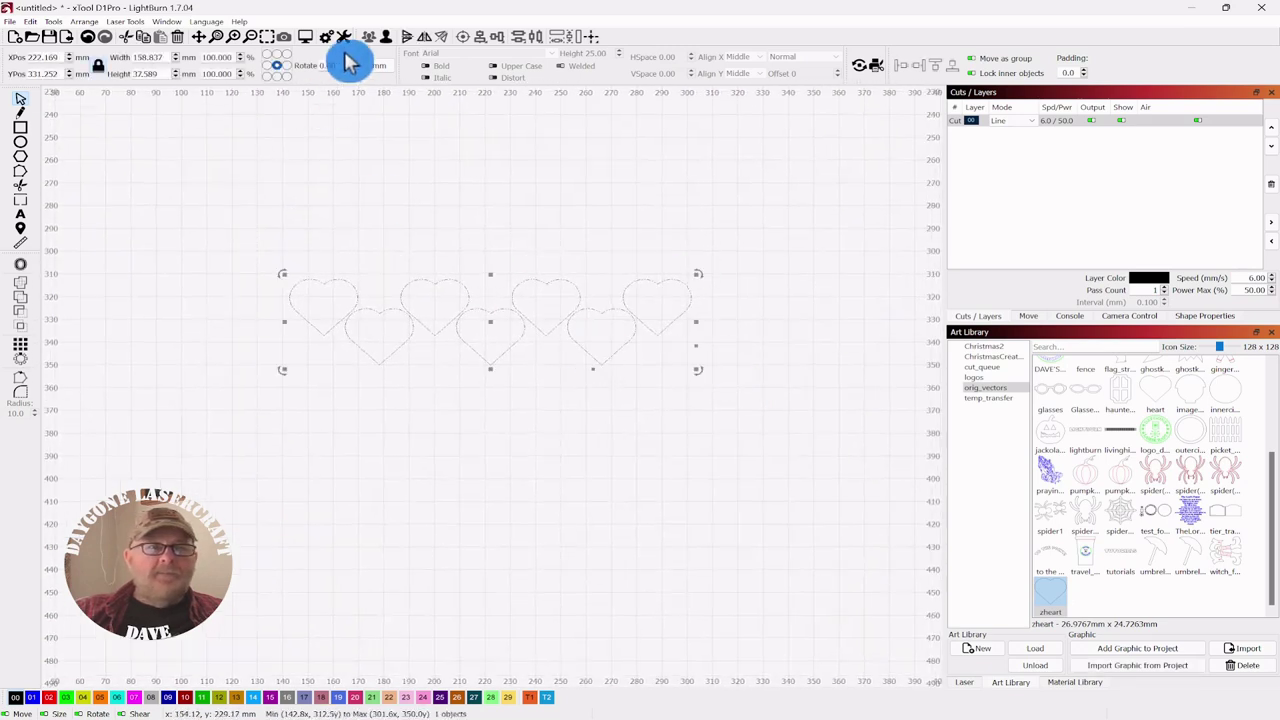
left_click(388, 40)
left_click(785, 202)
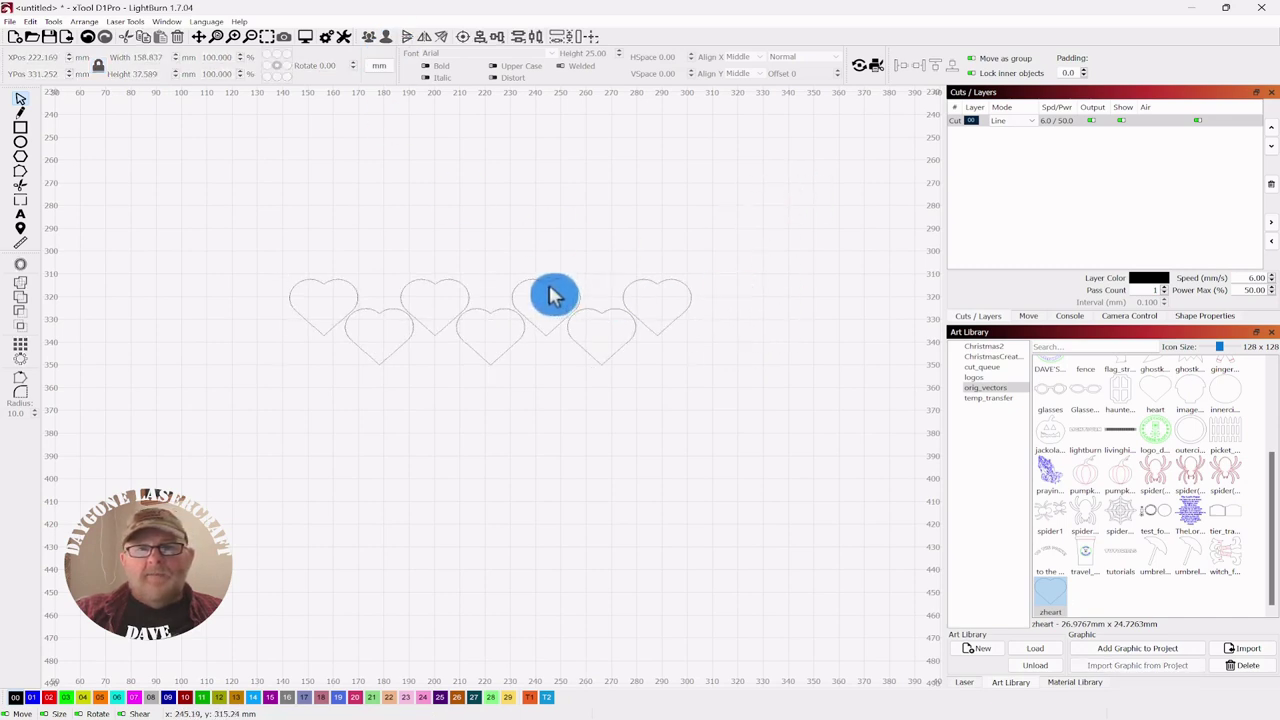
left_click_drag(553, 270, 501, 342)
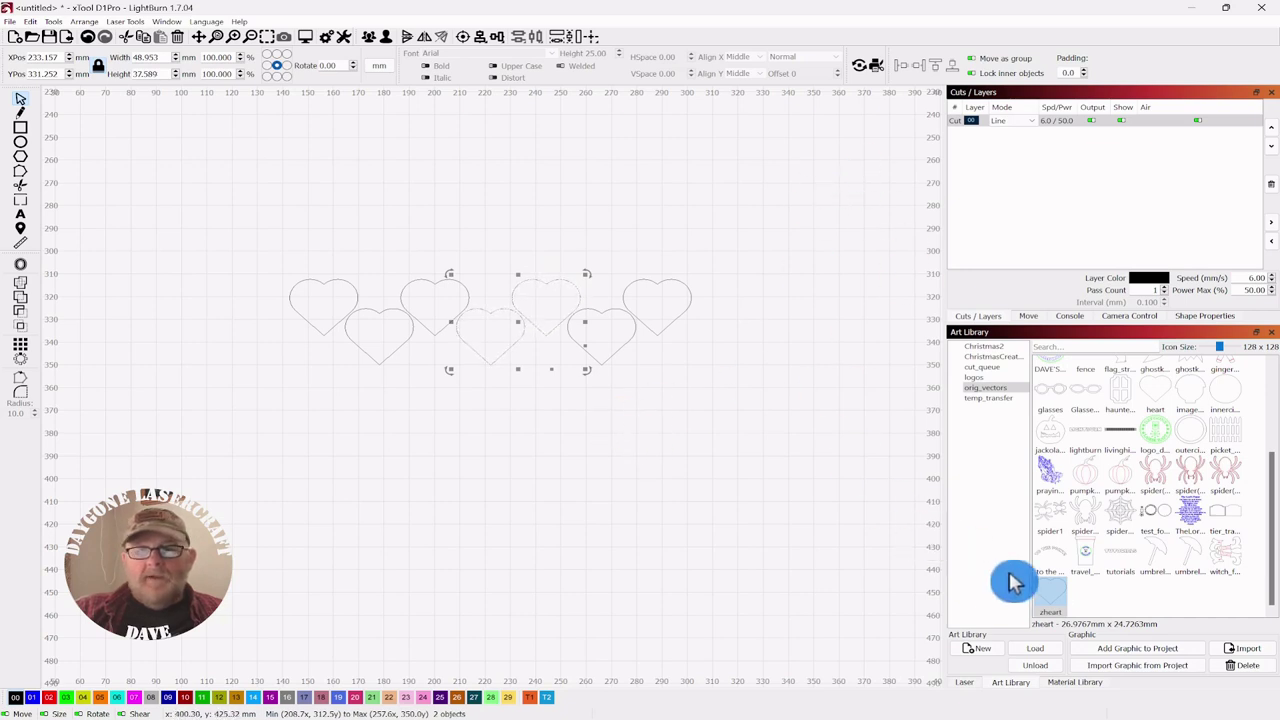
Step: Switch the side panel to the Laser controls
left_click(964, 688)
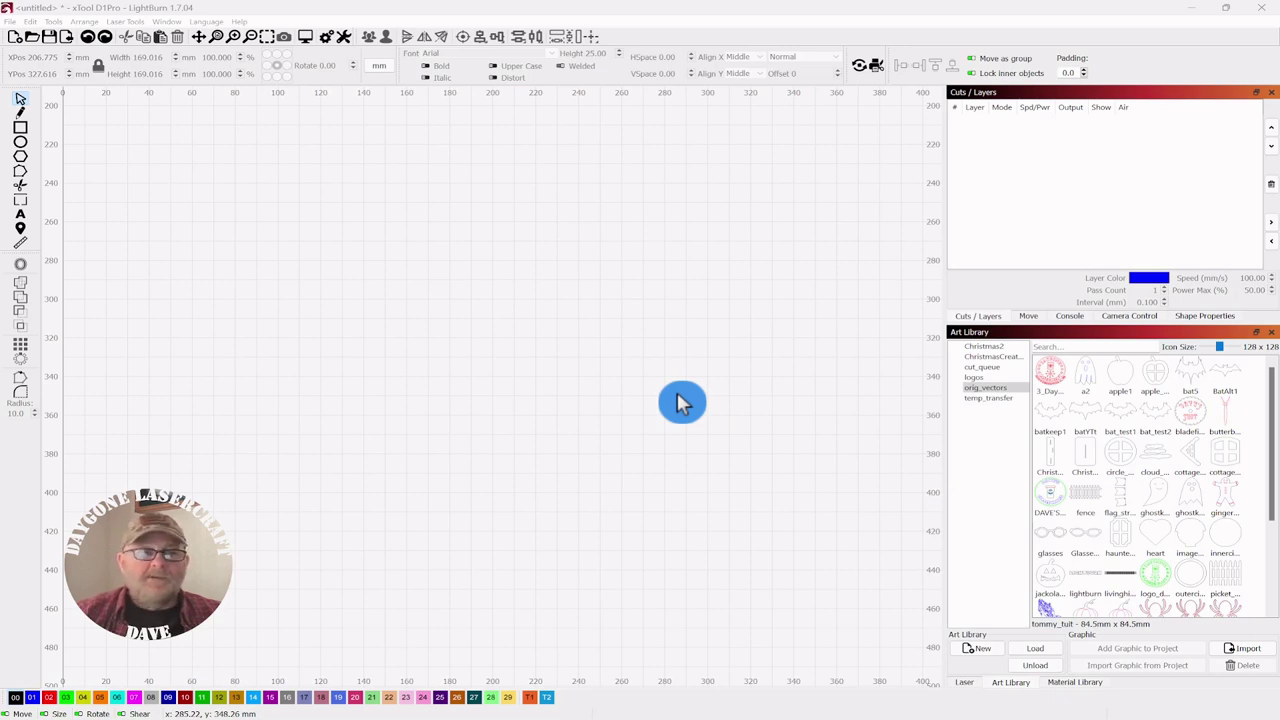
Step: Place the Fresh Brewed coffee coaster from the logos folder, scaled to about 87 mm, in Create Grid Array
left_click(978, 377)
left_click_drag(1083, 470, 489, 322)
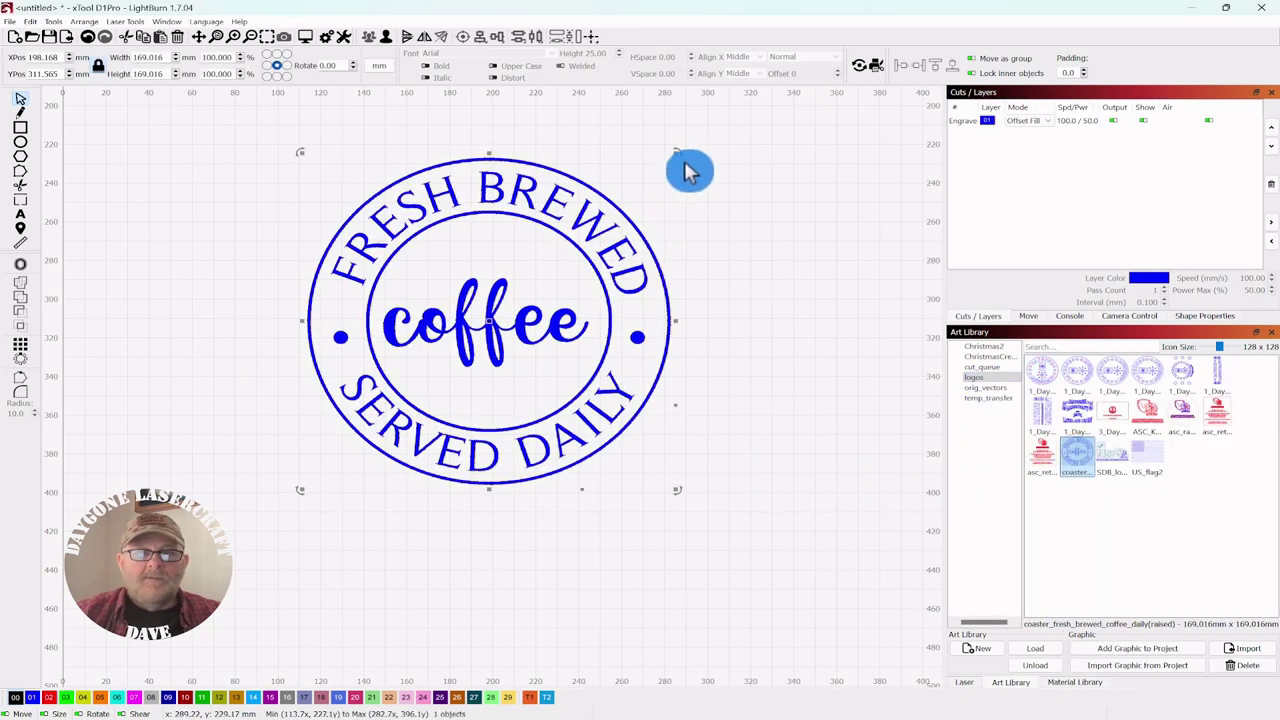
left_click_drag(675, 152, 466, 309)
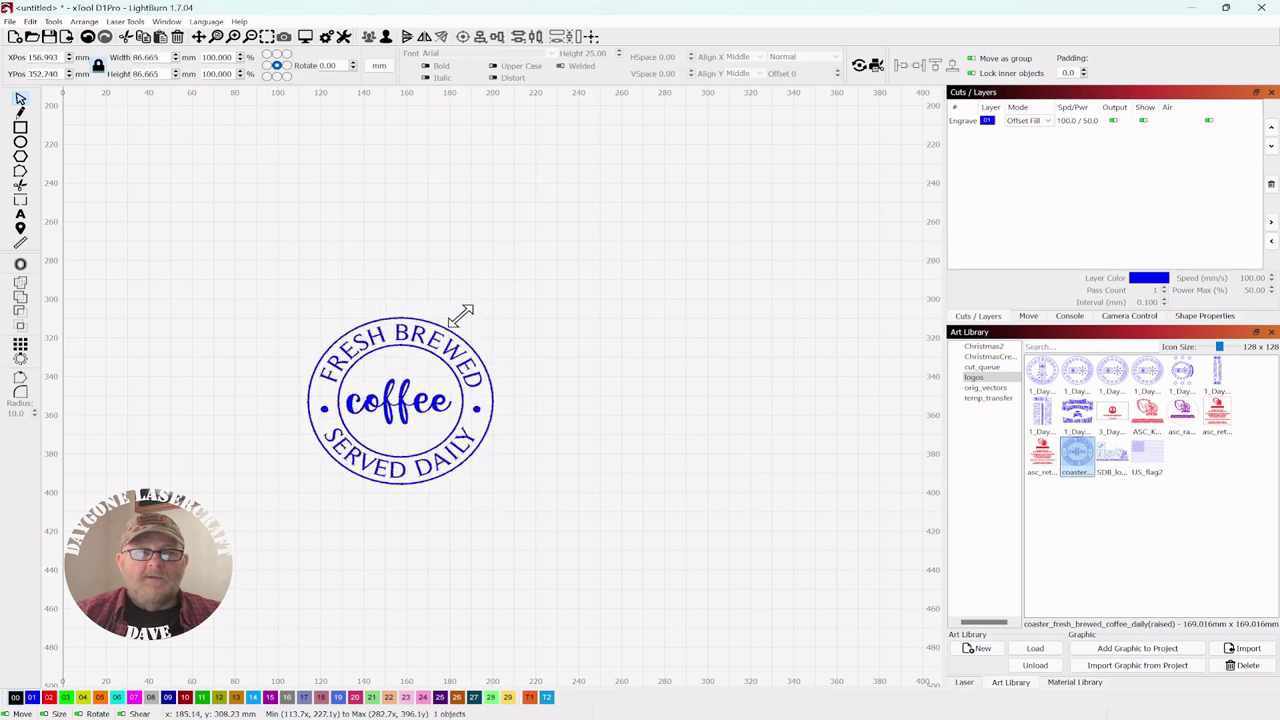
left_click(21, 346)
left_click_drag(632, 252, 958, 258)
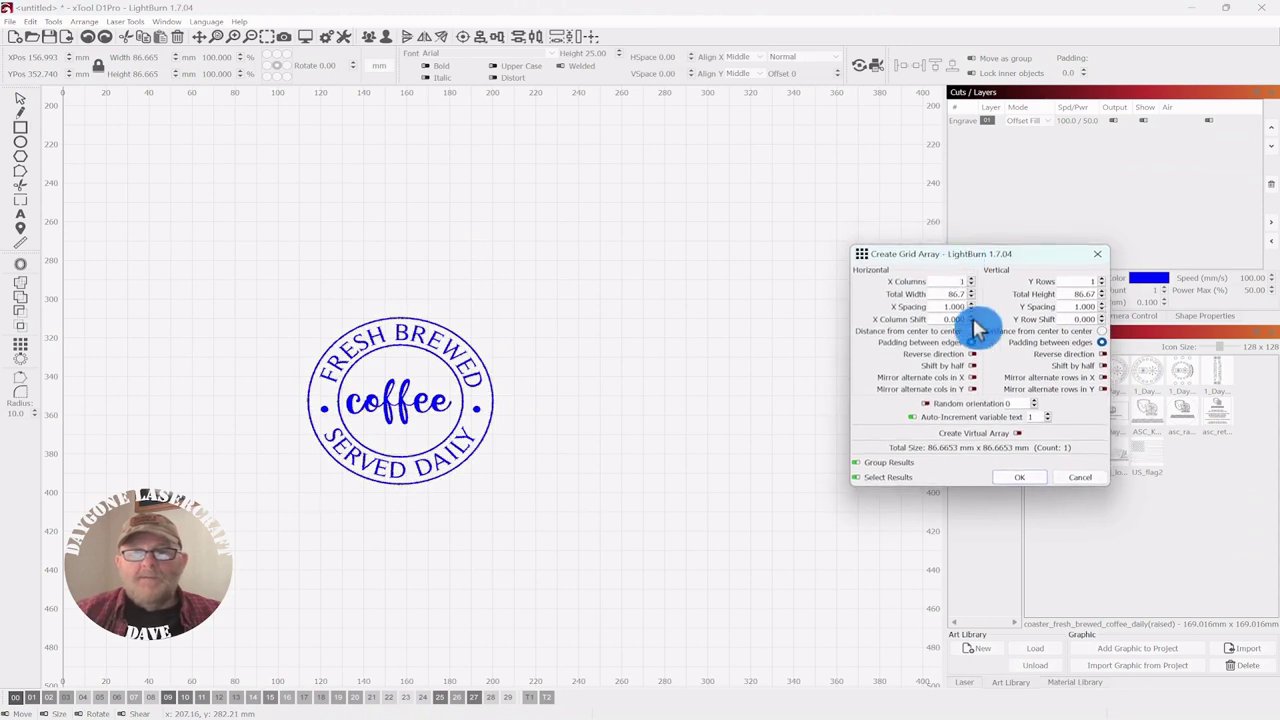
Step: Set X Columns to 2 with alternate columns mirrored in both X and Y
left_click(972, 377)
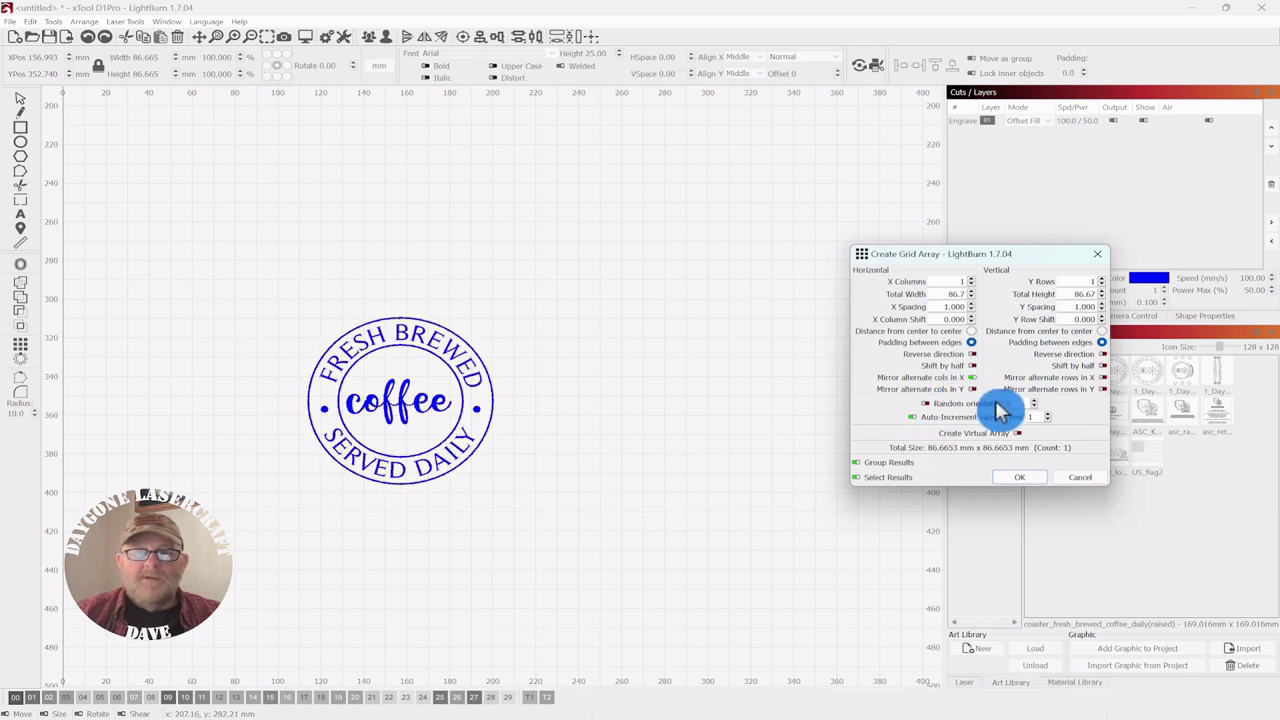
left_click(970, 280)
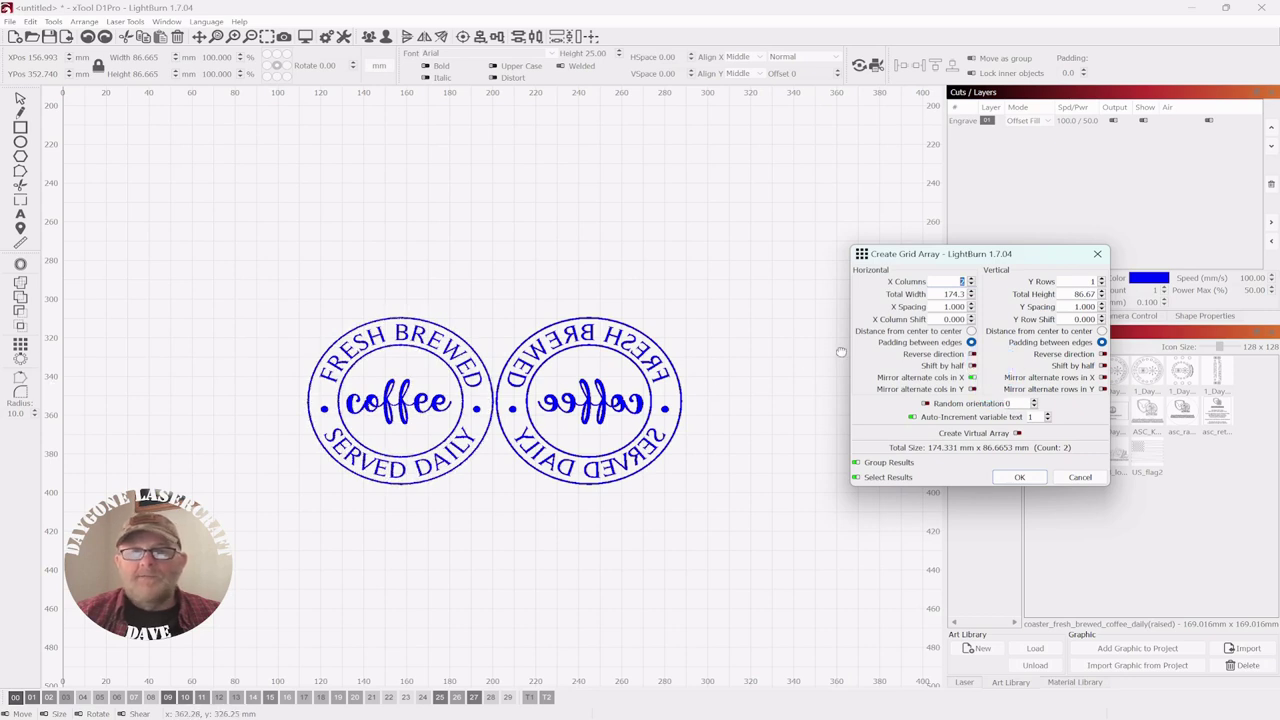
left_click(972, 389)
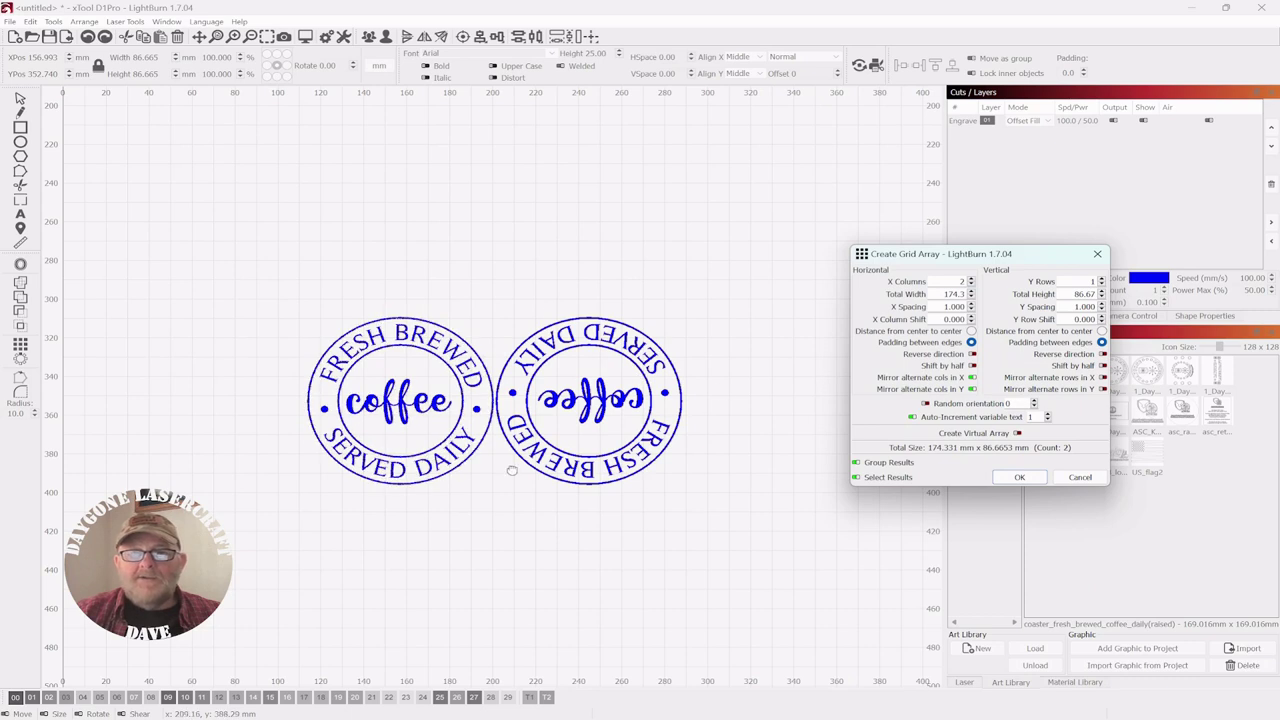
left_click(1102, 389)
Step: Set Y Rows to 2 with alternate rows mirrored in X and Y, giving a 174.331 mm square grid
left_click(1102, 378)
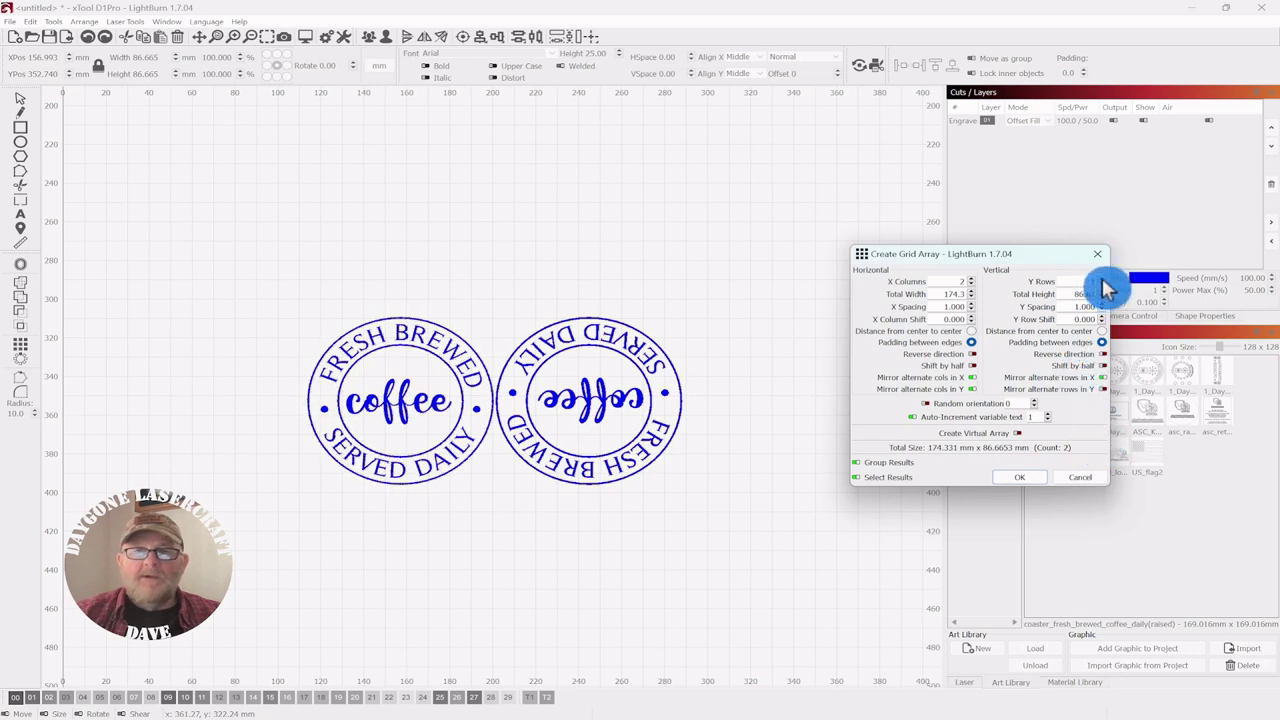
left_click(1102, 283)
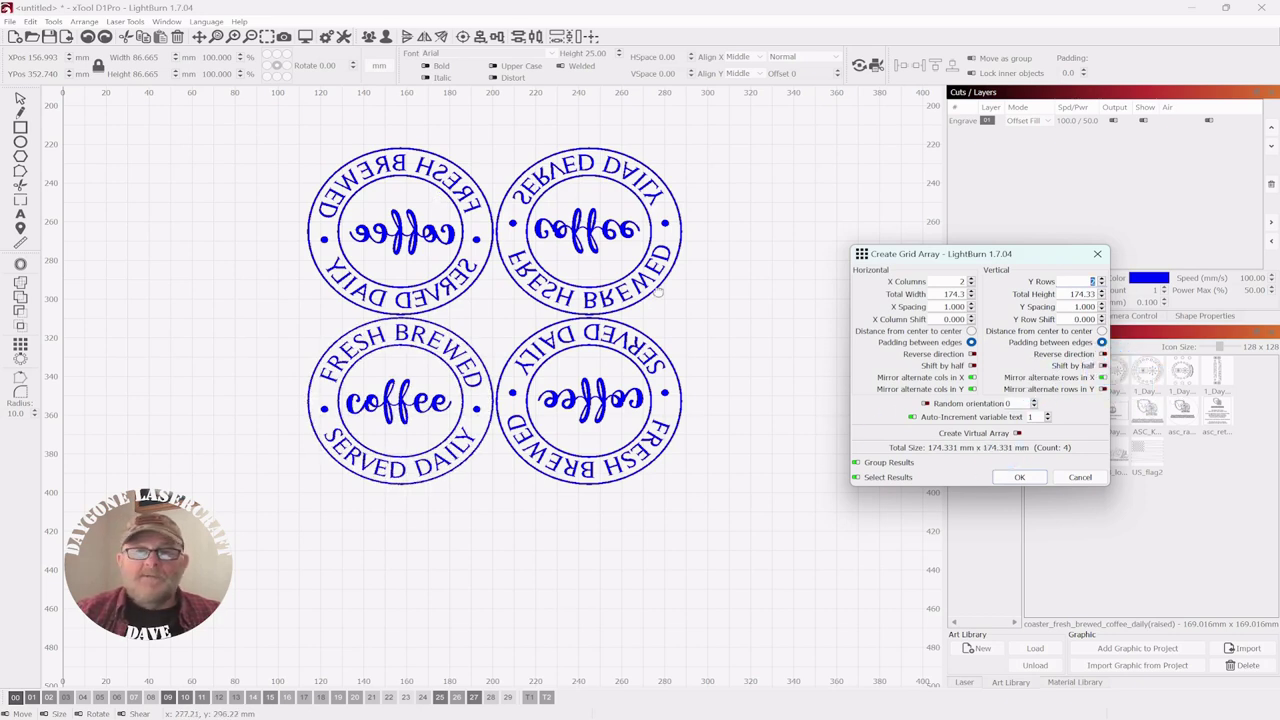
left_click(1102, 389)
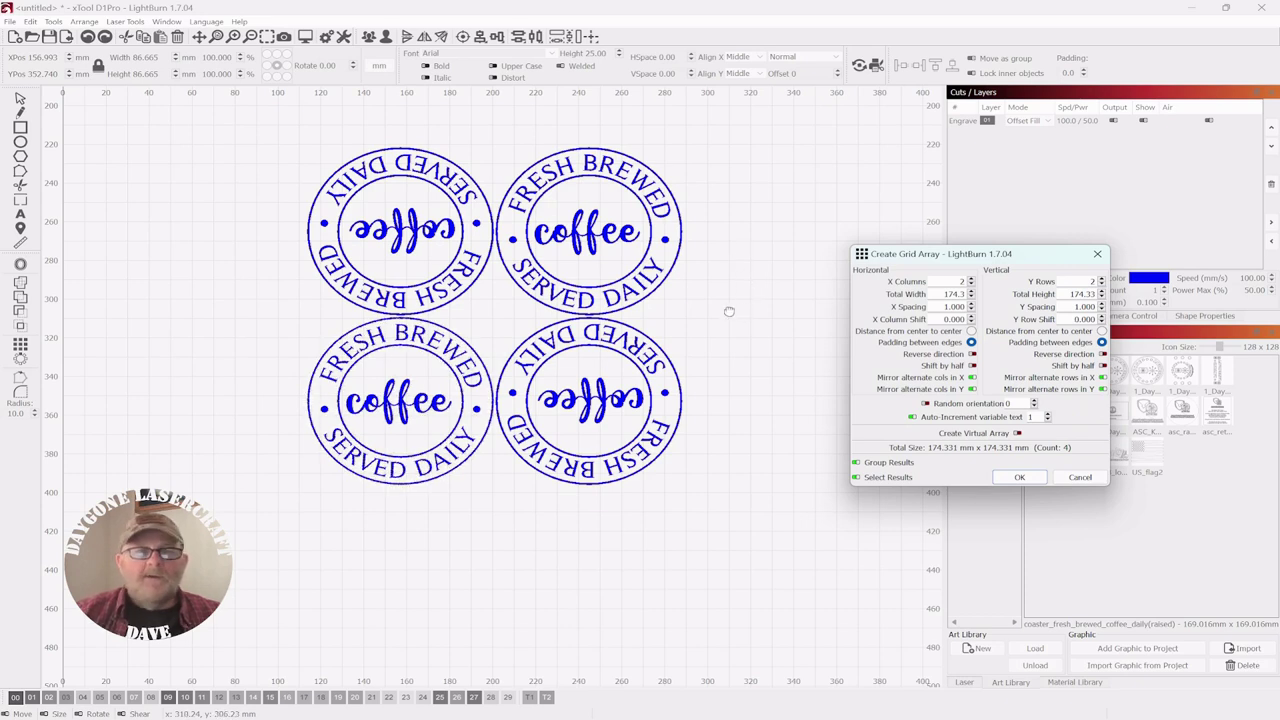
left_click_drag(966, 254, 886, 224)
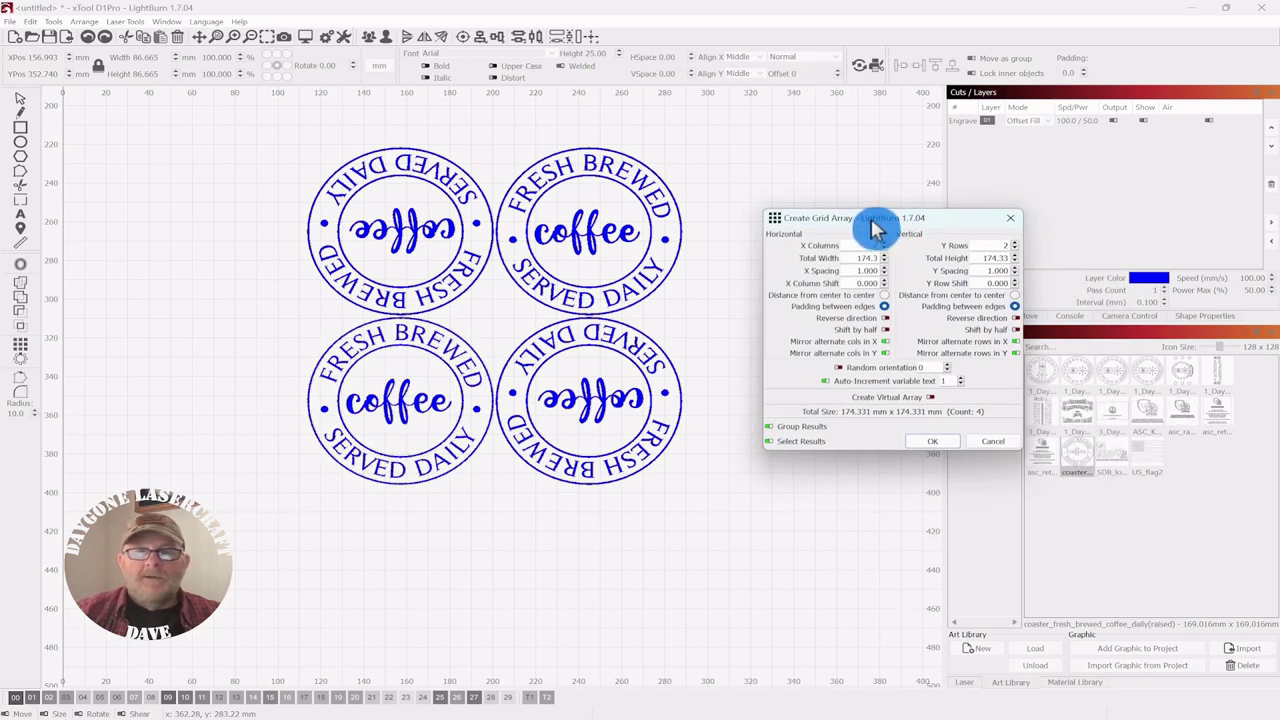